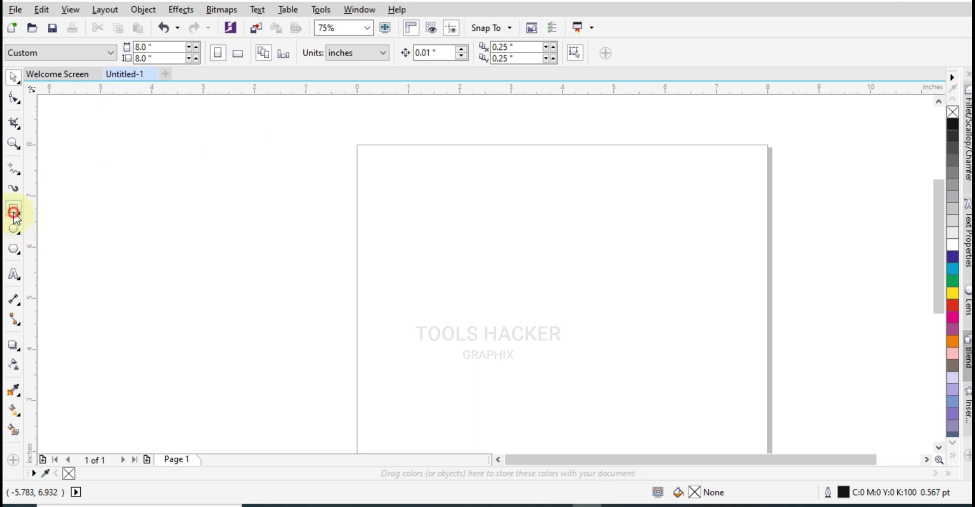
Draw a square about 0.33 inches wide near the page's upper-left corner and rotate it 45 degrees.
left_click(14, 213)
scroll(373, 167, "up", 2)
left_click_drag(391, 165, 409, 185)
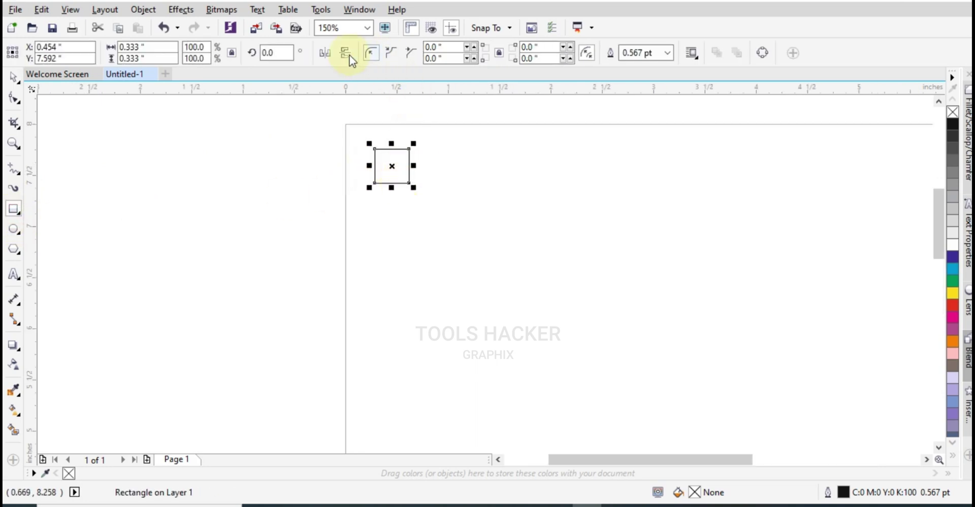
type("45")
key("Return")
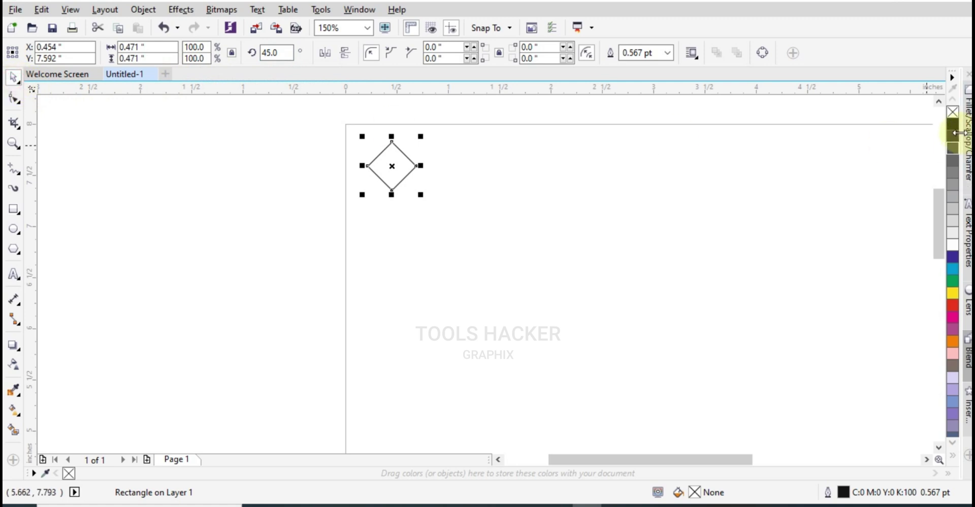
Fill the diamond black without an outline and scale it down to about 0.067 inches.
left_click(953, 124)
right_click(952, 111)
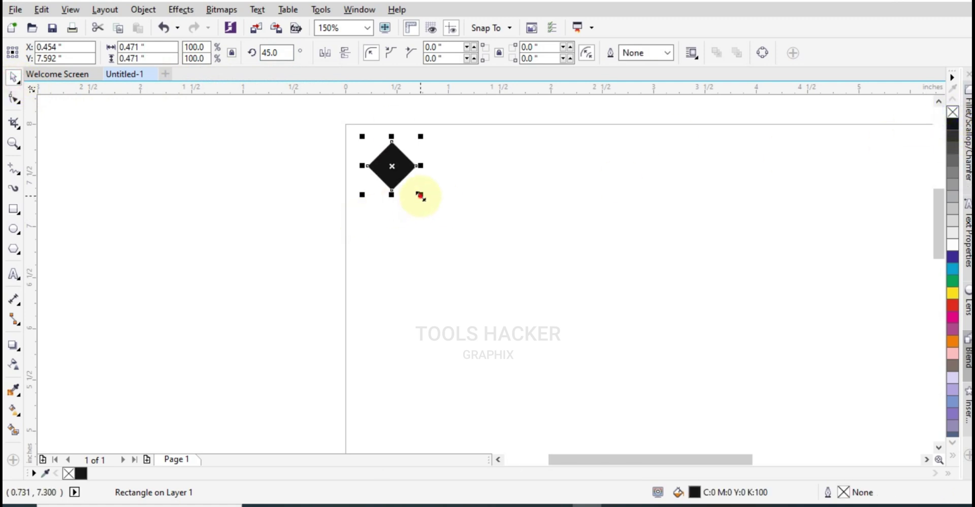
left_click_drag(420, 195, 377, 151)
left_click(305, 214)
scroll(394, 252, "down", 2)
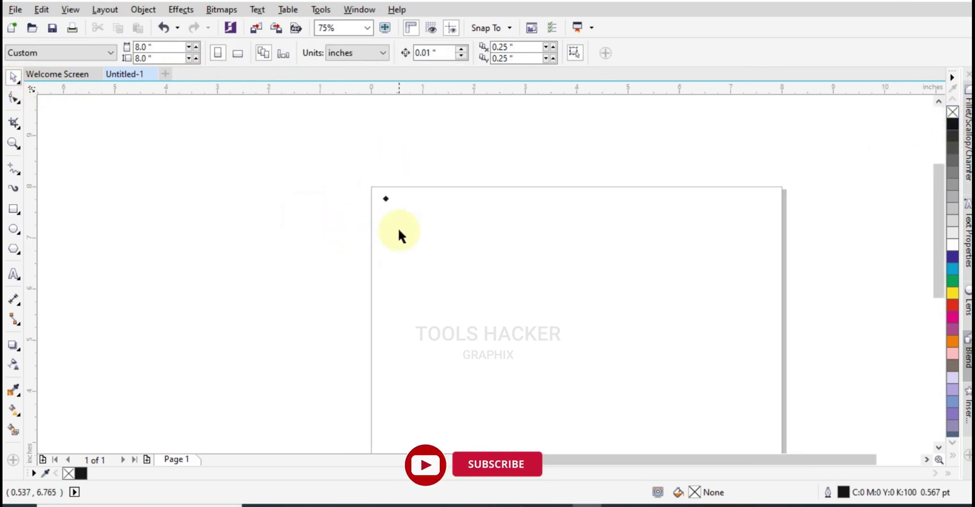
Copy the small diamond sideways and repeat the duplication to form an evenly spaced row along the page's upper edge.
scroll(399, 231, "up", 5)
left_click_drag(367, 199, 333, 171)
right_click(333, 172)
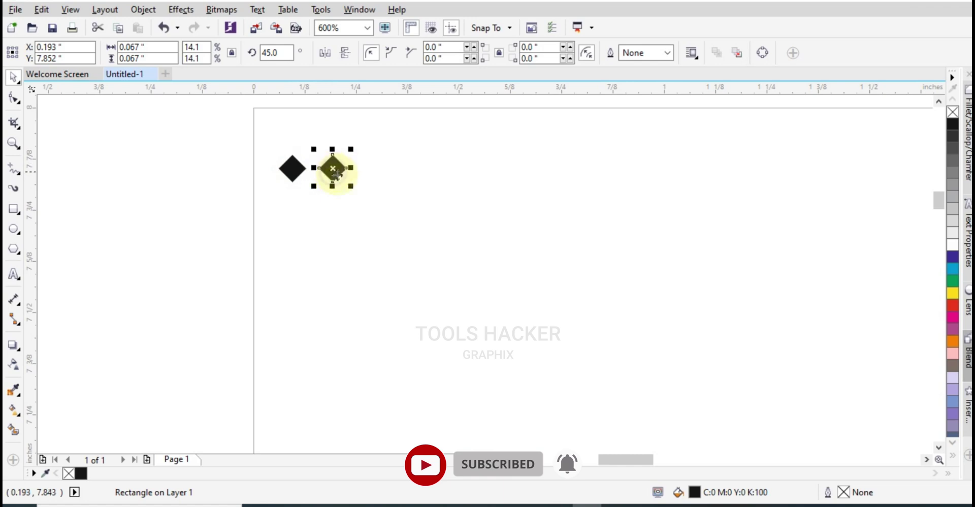
key("ctrl+r")
key("ctrl+r")
key("ctrl+r")
key("ctrl+r")
key("ctrl+r")
key("ctrl+r")
key("ctrl+r")
key("ctrl+r")
key("ctrl+r")
key("ctrl+r")
key("ctrl+r")
key("ctrl+r")
key("ctrl+r")
key("ctrl+r")
key("ctrl+r")
key("ctrl+r")
key("ctrl+r")
key("ctrl+r")
key("ctrl+r")
key("ctrl+r")
key("ctrl+r")
key("ctrl+r")
key("ctrl+r")
key("ctrl+r")
key("ctrl+r")
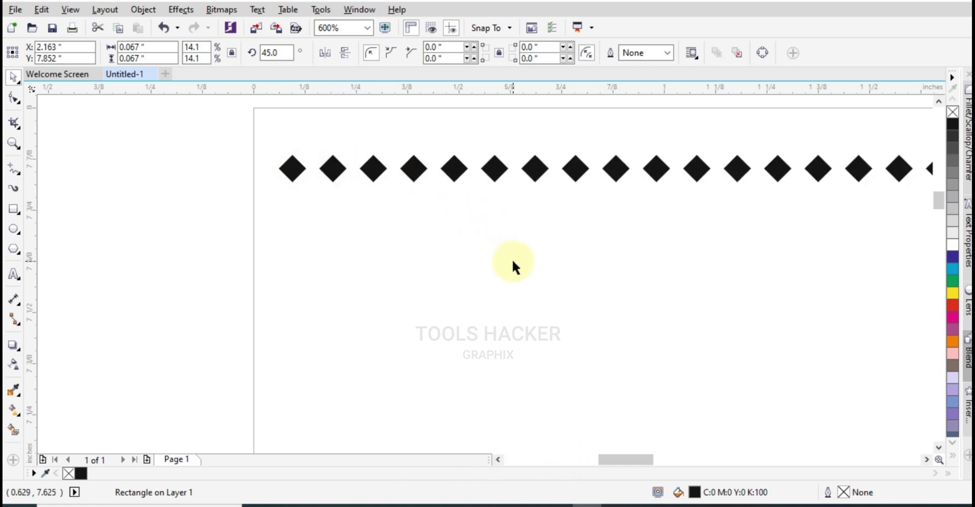
scroll(513, 265, "down", 7)
scroll(514, 273, "up", 3)
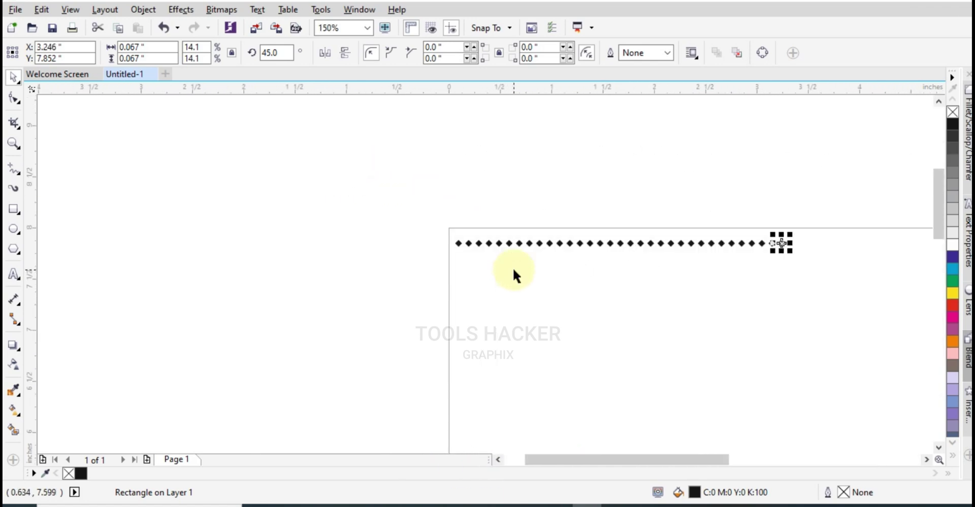
key("ctrl+r")
key("ctrl+r")
key("ctrl+r")
key("ctrl+r")
key("ctrl+r")
key("ctrl+r")
key("ctrl+r")
key("ctrl+r")
key("ctrl+r")
key("ctrl+r")
key("ctrl+r")
key("ctrl+r")
key("ctrl+r")
key("ctrl+r")
key("ctrl+r")
key("ctrl+r")
key("ctrl+r")
key("ctrl+r")
key("ctrl+r")
key("ctrl+r")
scroll(528, 274, "down", 3)
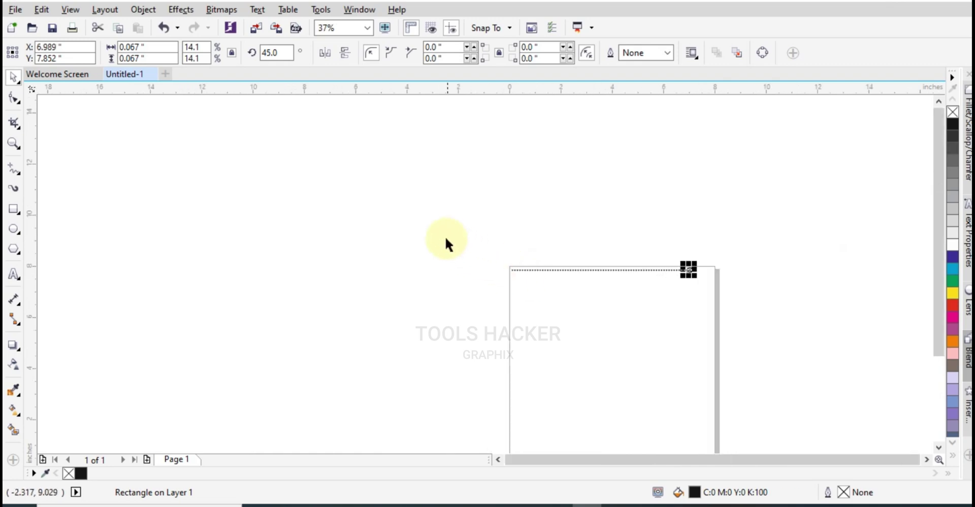
Select the whole row of diamonds and group it.
left_click_drag(448, 243, 770, 309)
scroll(597, 279, "up", 3)
scroll(247, 240, "up", 3)
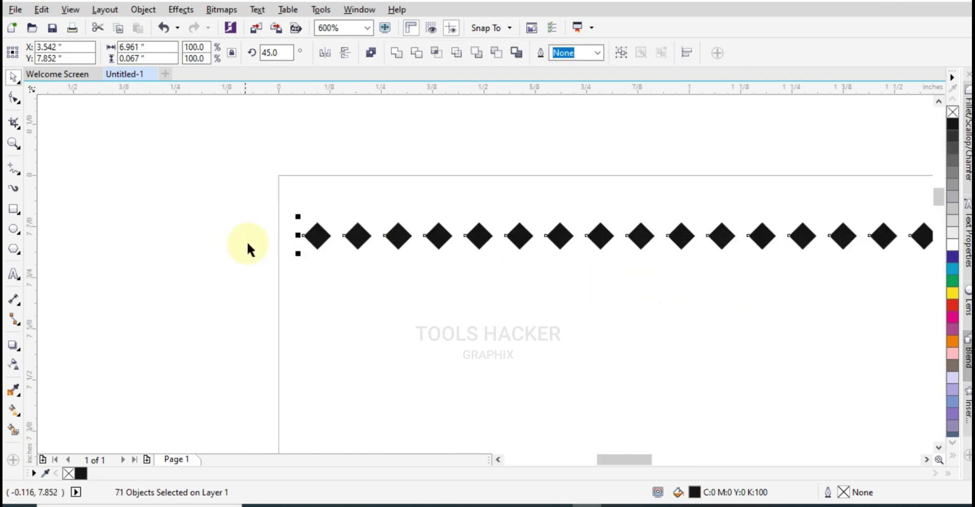
key("ctrl+g")
Place a copy of the row diagonally below so its diamonds sit between the originals, and group both rows.
scroll(328, 264, "up", 1)
left_click_drag(315, 227, 364, 272)
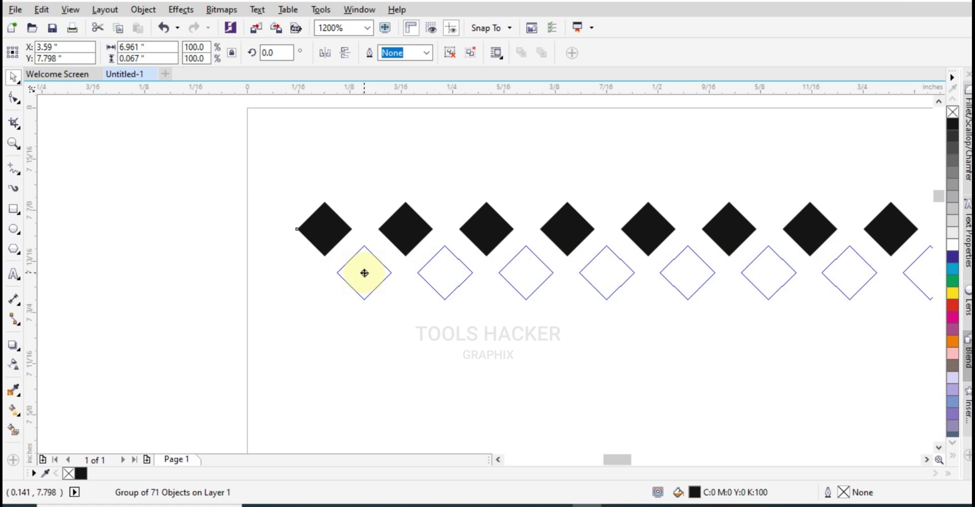
left_click_drag(364, 273, 364, 273)
scroll(364, 272, "down", 3)
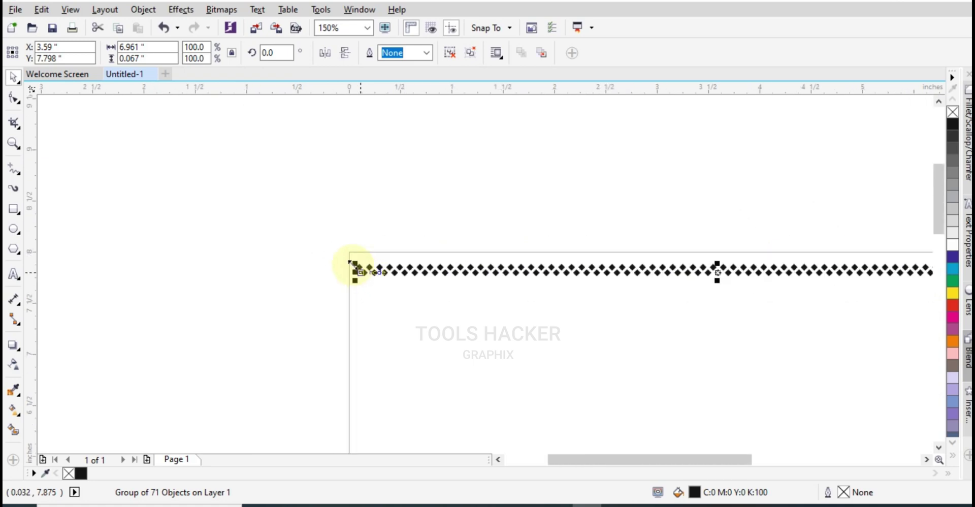
scroll(357, 267, "up", 3)
left_click(375, 269, "shift")
key("ctrl+g")
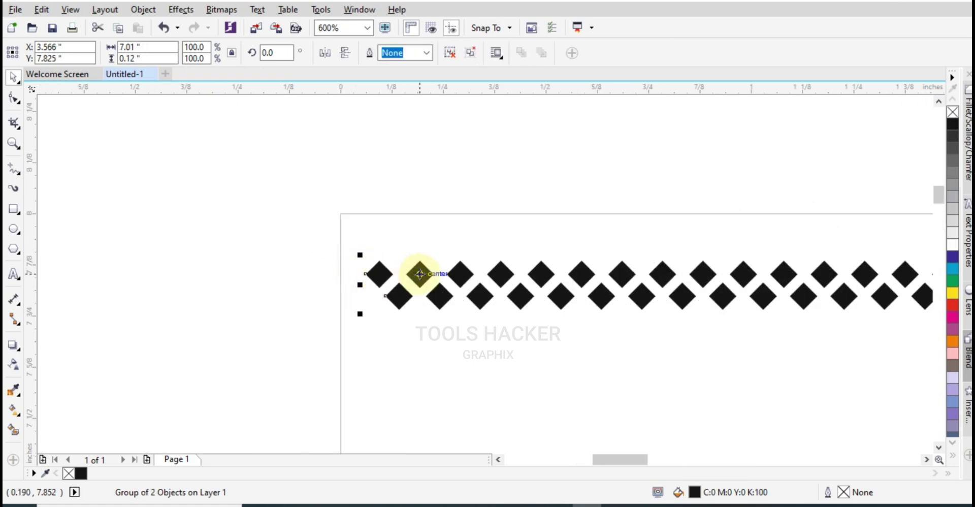
Copy the double row straight down and repeat the duplication until the diamond pattern reaches the page's lower edge.
scroll(418, 269, "up", 3)
scroll(420, 261, "down", 1)
left_click_drag(422, 253, 422, 337)
scroll(407, 251, "down", 8)
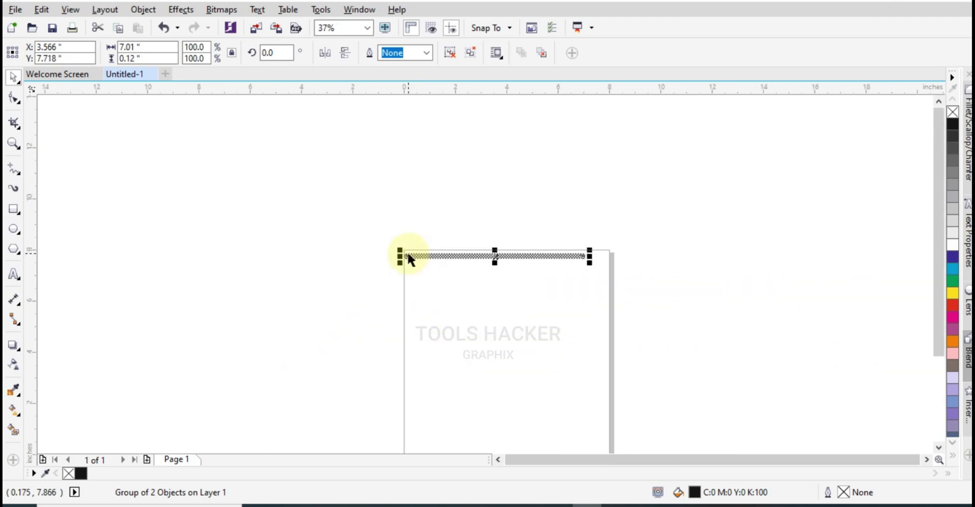
key("ctrl+r")
key("ctrl+r")
key("ctrl+r")
key("ctrl+r")
key("ctrl+r")
key("ctrl+r")
key("ctrl+r")
key("ctrl+r")
key("ctrl+r")
key("ctrl+r")
key("ctrl+r")
key("ctrl+r")
key("ctrl+r")
key("ctrl+r")
key("ctrl+r")
key("ctrl+r")
key("ctrl+r")
key("ctrl+r")
key("ctrl+r")
key("ctrl+r")
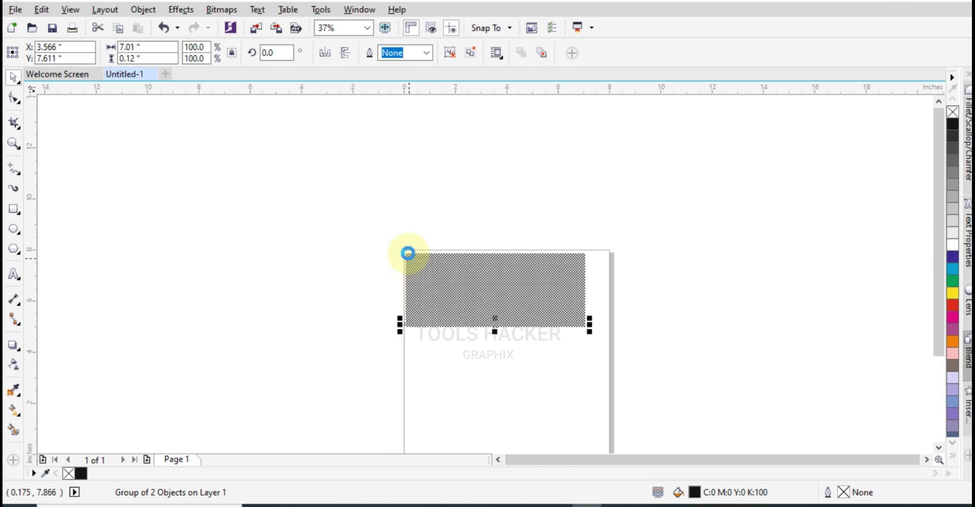
key("ctrl+r")
key("ctrl+r")
key("ctrl+r")
key("ctrl+r")
key("ctrl+r")
key("ctrl+r")
key("ctrl+r")
key("ctrl+r")
key("ctrl+r")
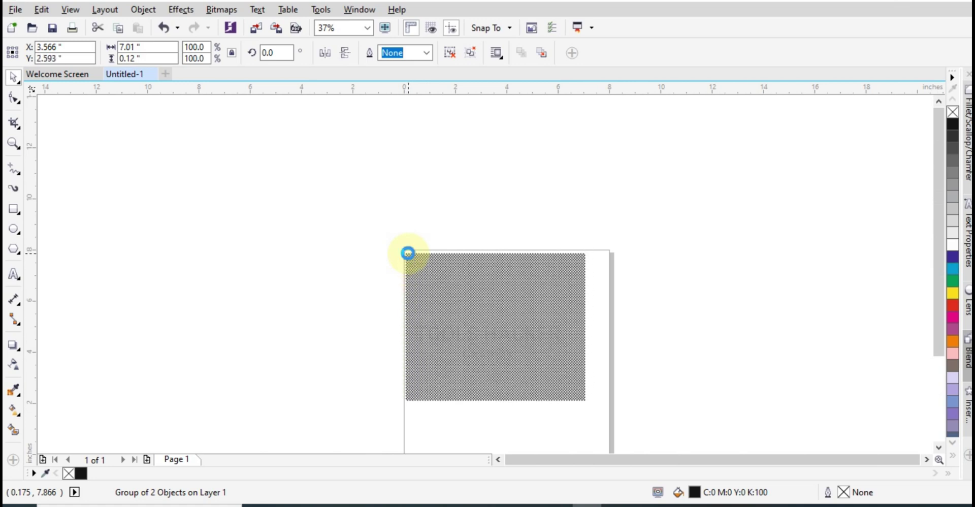
key("ctrl+r")
scroll(628, 446, "down", 1)
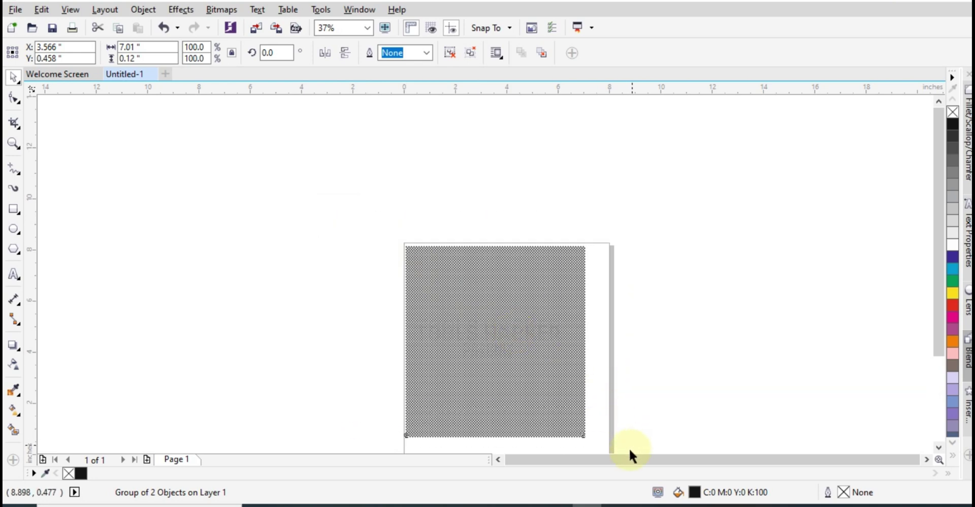
Group all the diamond rows and enlarge the pattern to about 8.32 by 8.89 inches.
key("ctrl+a")
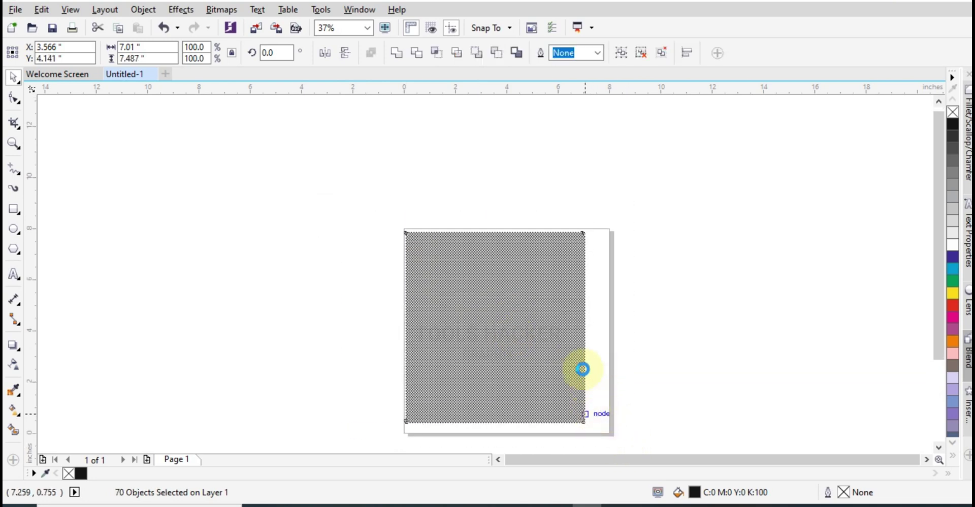
key("ctrl+g")
left_click_drag(589, 226, 601, 218)
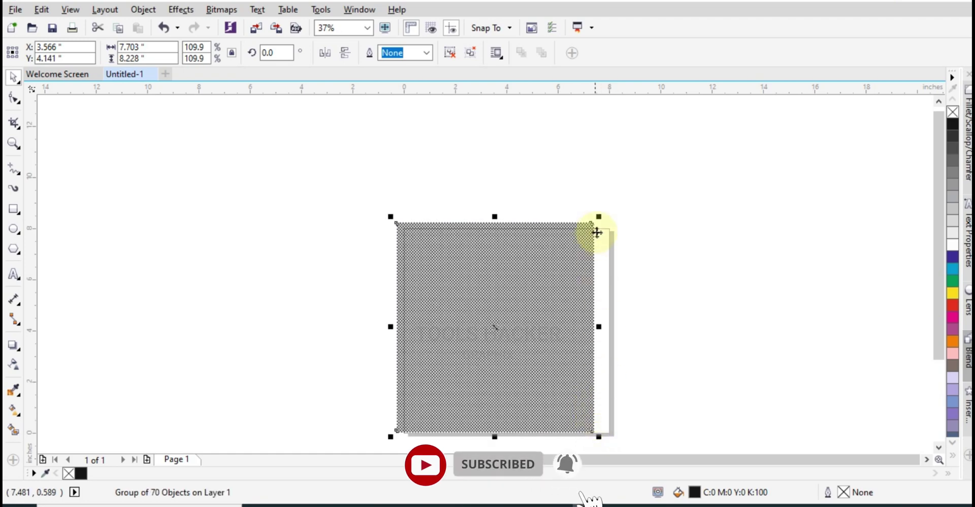
left_click_drag(600, 218, 617, 199)
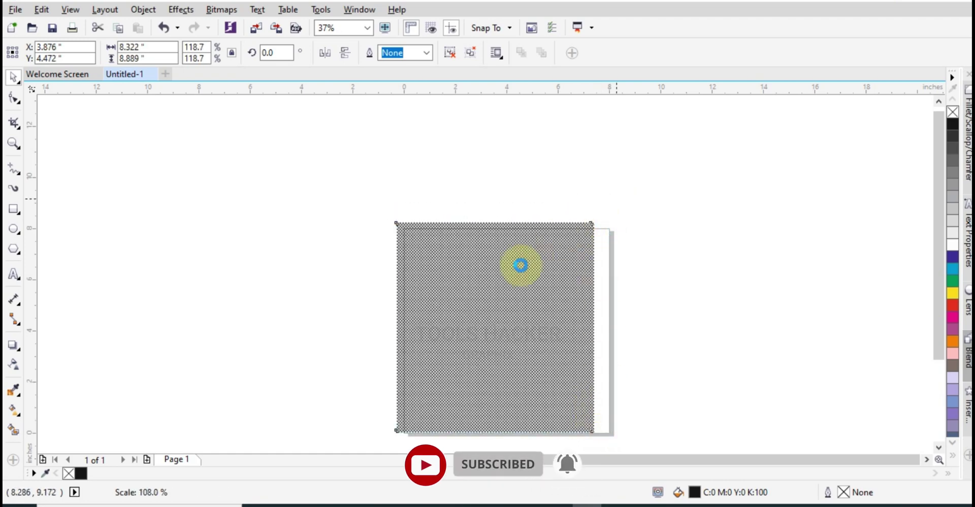
Move the pattern off the page and PowerClip it inside a new page-sized 8 by 8 inch rectangle.
left_click_drag(466, 297, 698, 285)
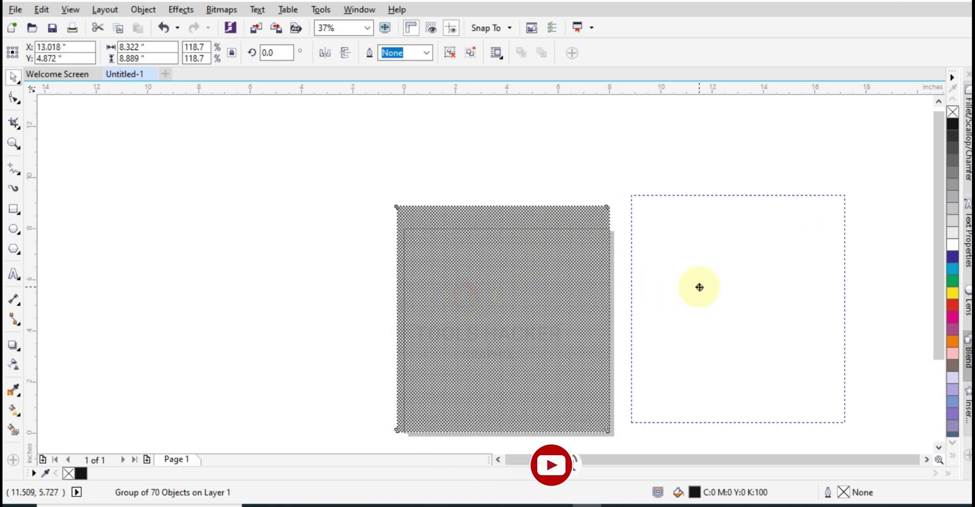
double_click(15, 212)
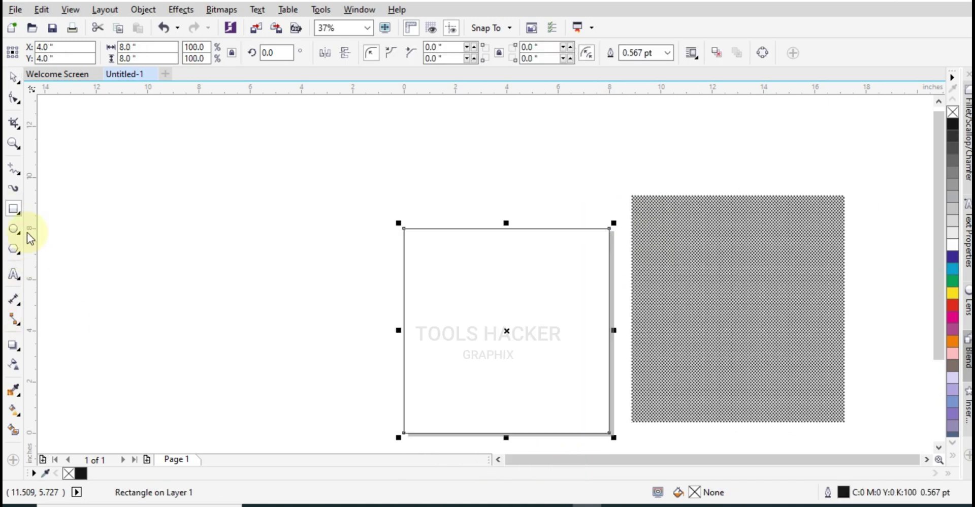
right_click(668, 252)
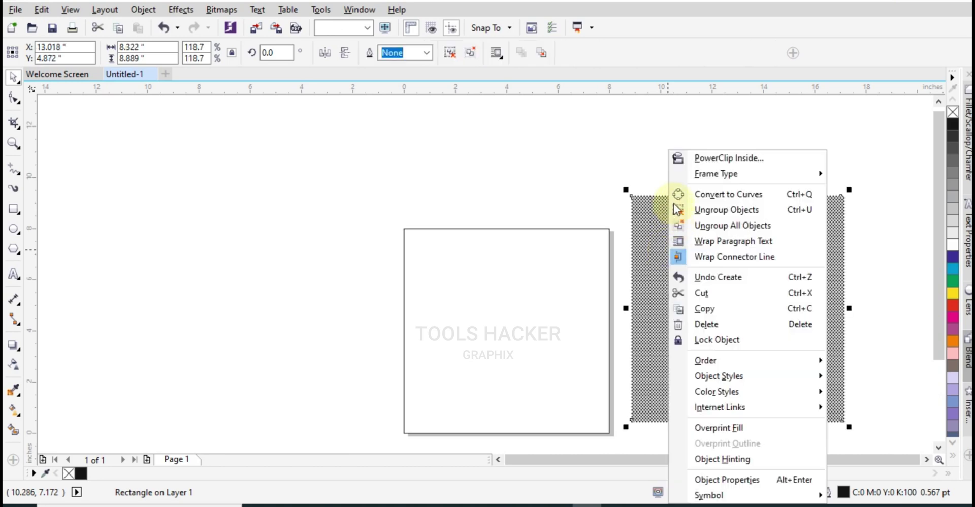
left_click(679, 158)
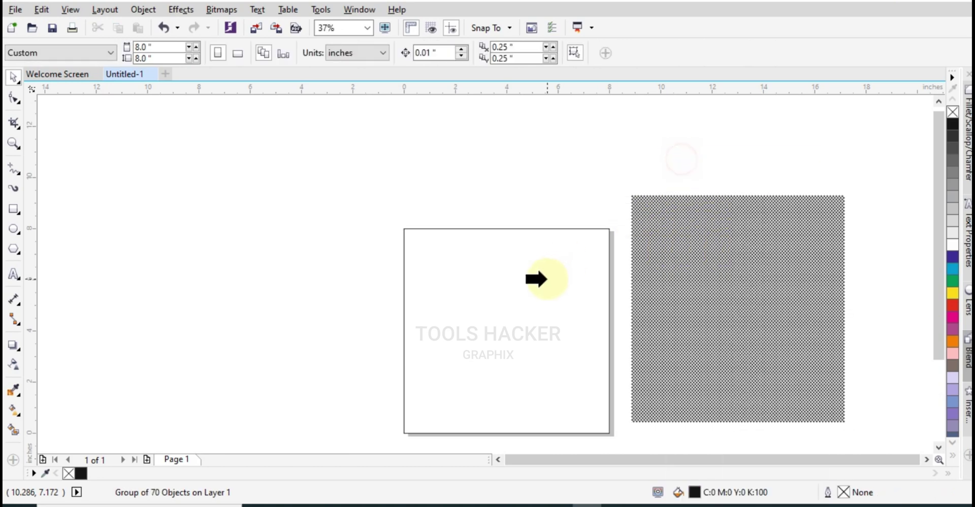
left_click(517, 329)
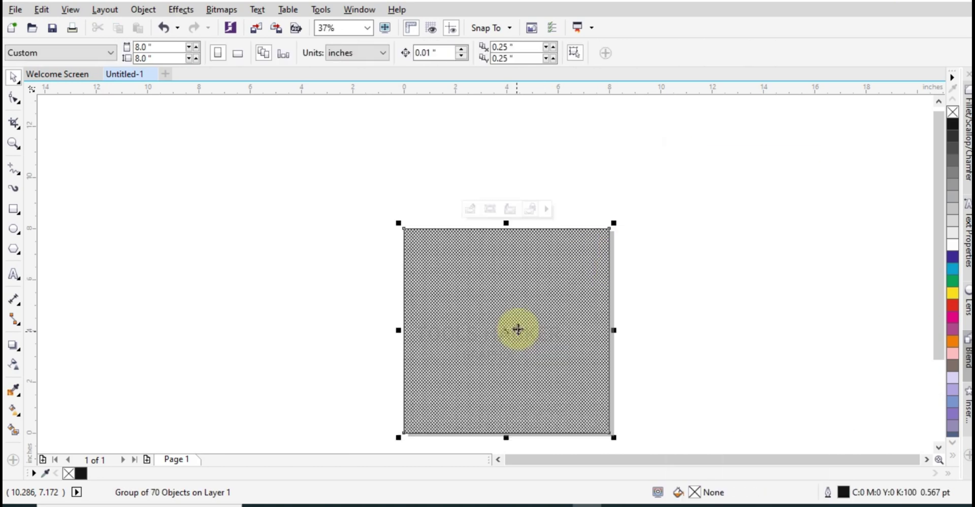
Give the clipped rectangle an elliptical fountain fill from white centre to black, extending the black end beyond the page edge.
left_click(16, 411)
left_click(51, 52)
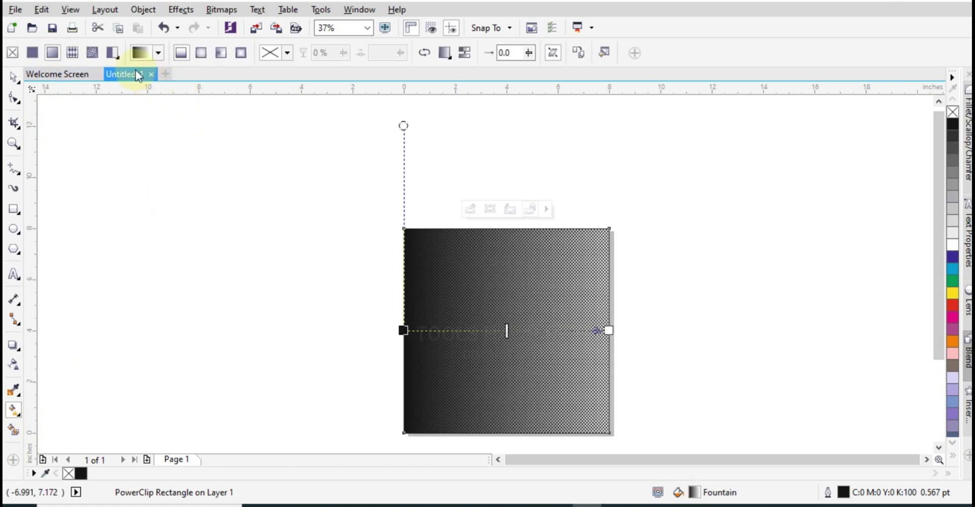
left_click(202, 53)
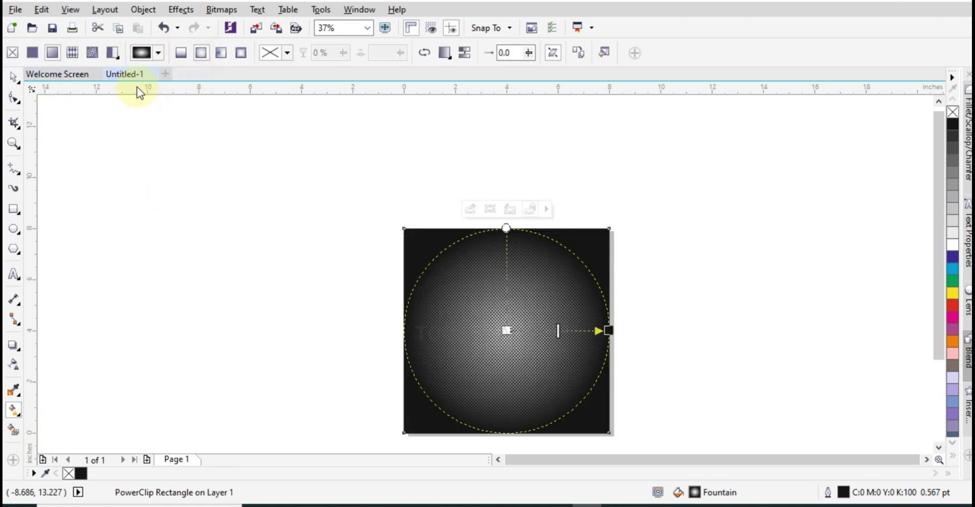
left_click_drag(609, 331, 658, 331)
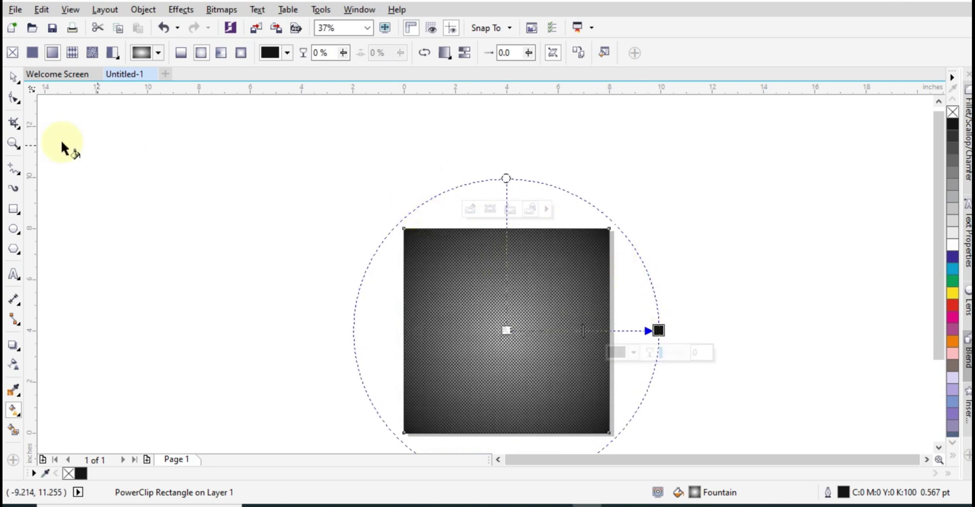
left_click(13, 77)
Draw a circle about 5.07 inches in diameter and centre it on the page.
left_click(17, 143)
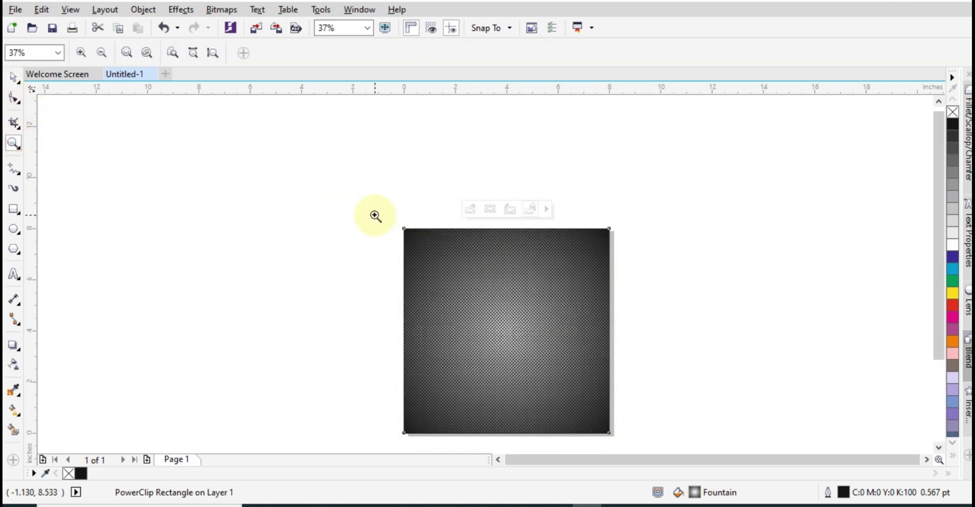
left_click_drag(374, 215, 619, 426)
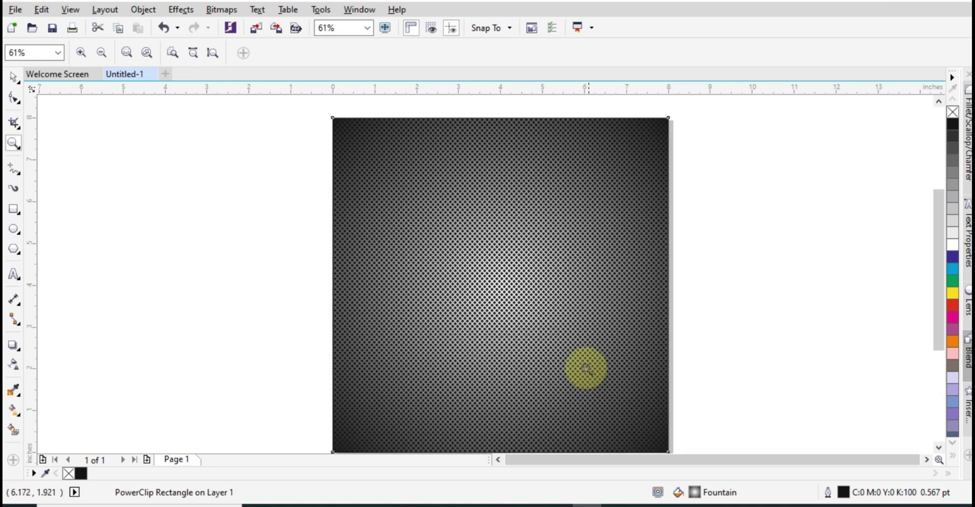
left_click(14, 229)
left_click_drag(522, 321, 608, 380)
key("p")
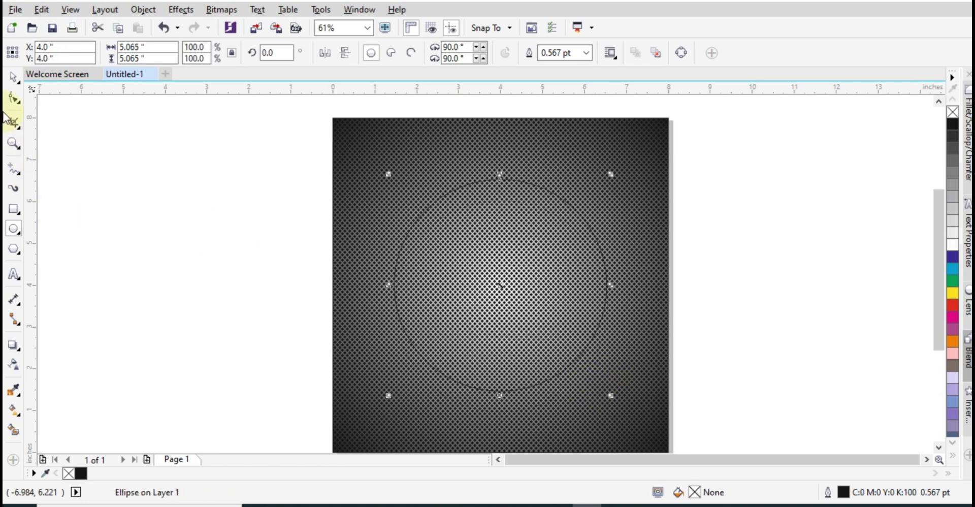
Make a smaller concentric copy of the circle and combine both circles into a ring.
left_click(11, 80)
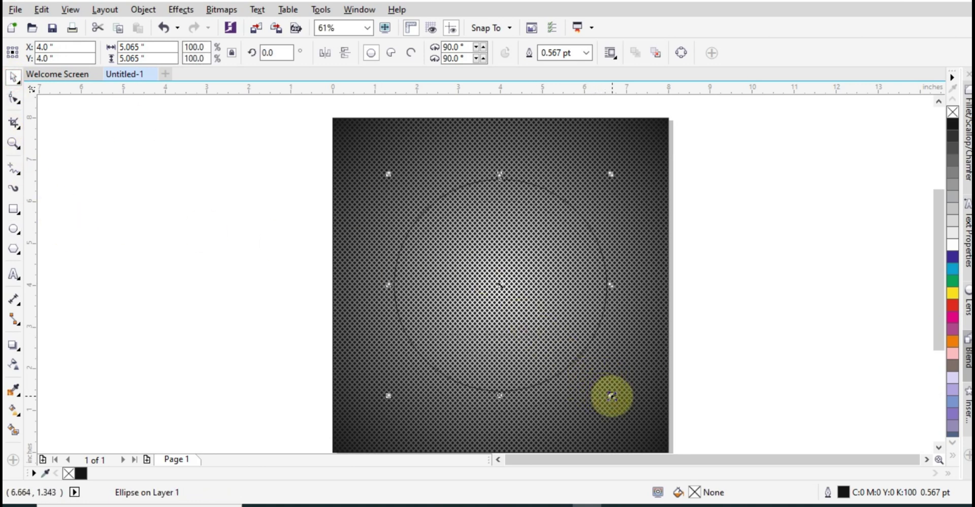
left_click_drag(611, 396, 588, 371)
right_click(587, 372)
key("ctrl+a")
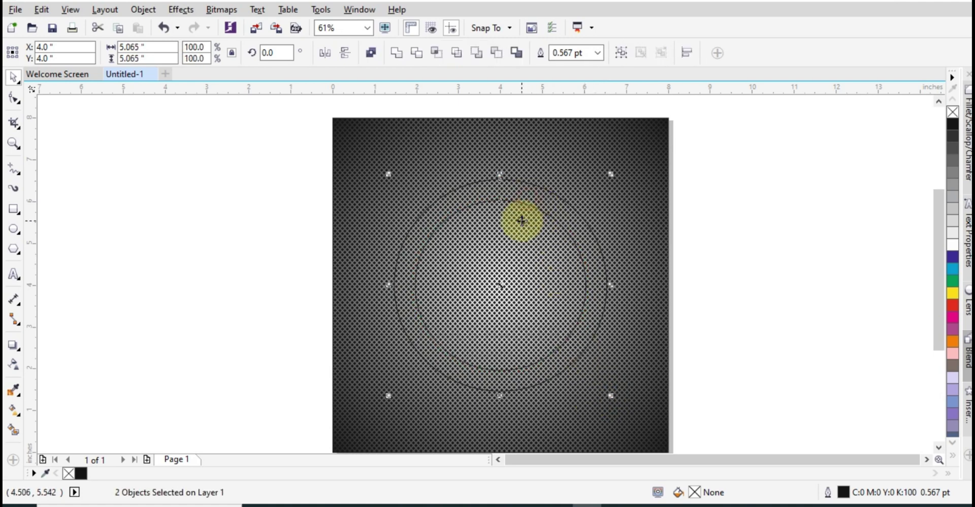
left_click(374, 53)
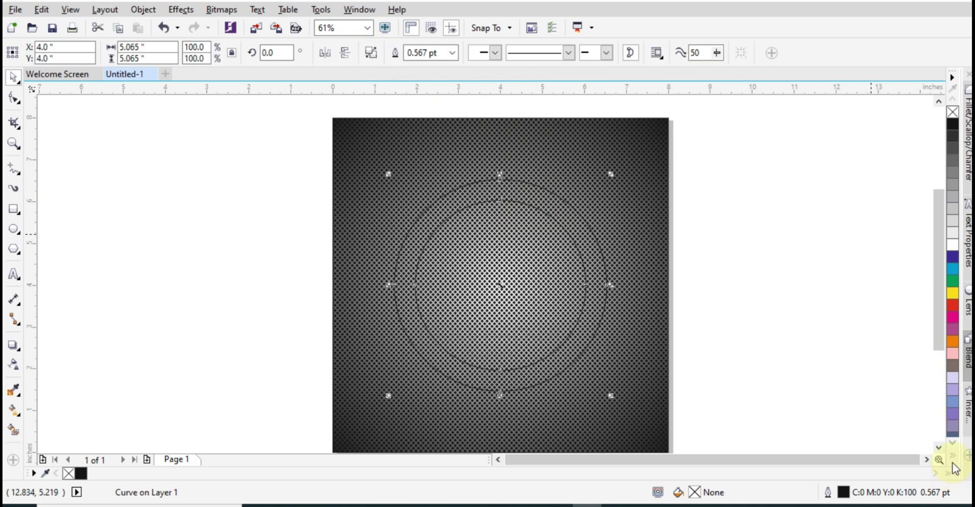
Fill the ring with the brown-orange palette colour C:0 M:60 Y:80 K:20 and remove its outline.
left_click(951, 456)
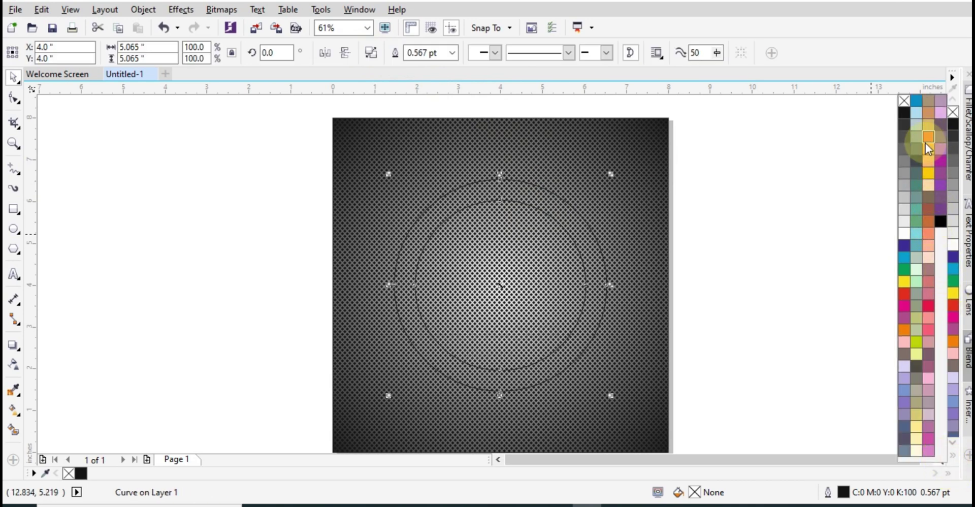
left_click_drag(927, 175, 953, 143)
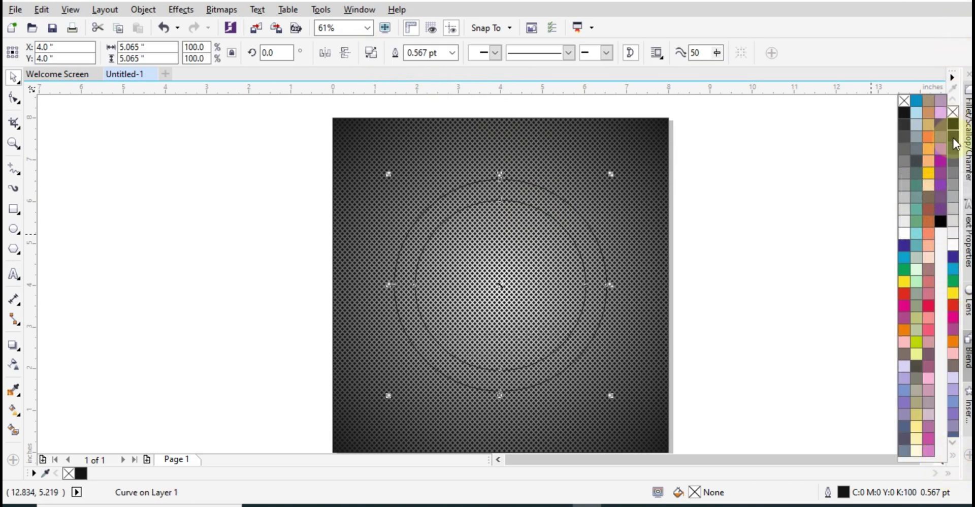
left_click_drag(925, 218, 925, 217)
right_click(903, 101)
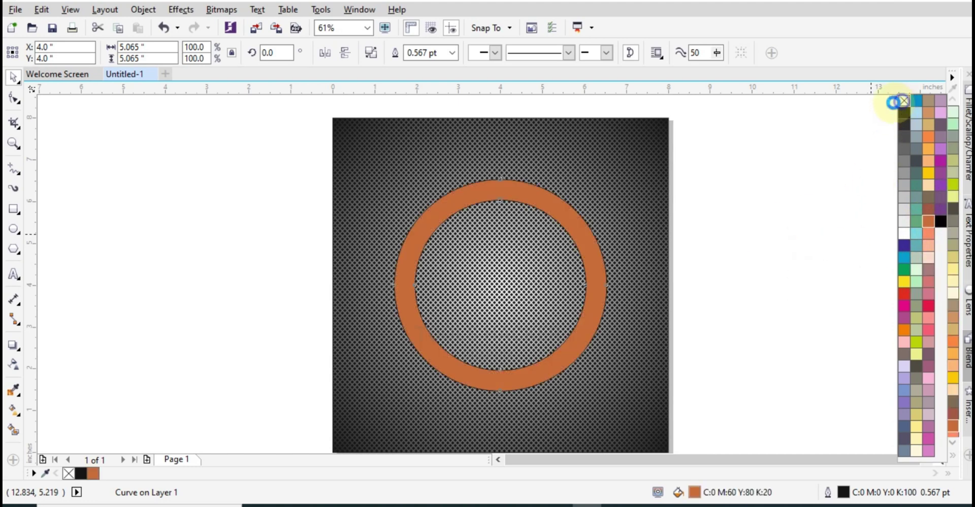
Give the ring a diagonal linear fountain fill with brown-orange at both ends and a pale peach stop at the middle.
left_click(15, 416)
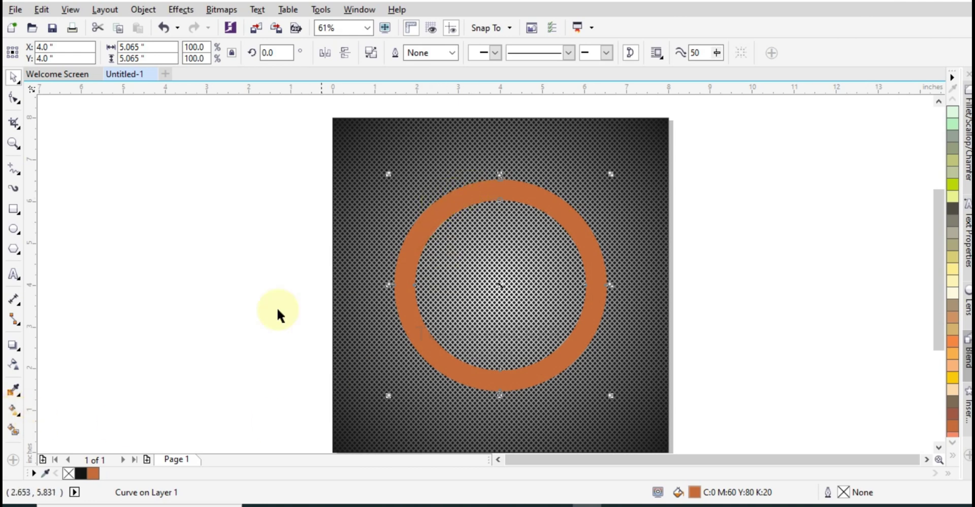
left_click(15, 409)
left_click_drag(460, 191, 546, 379)
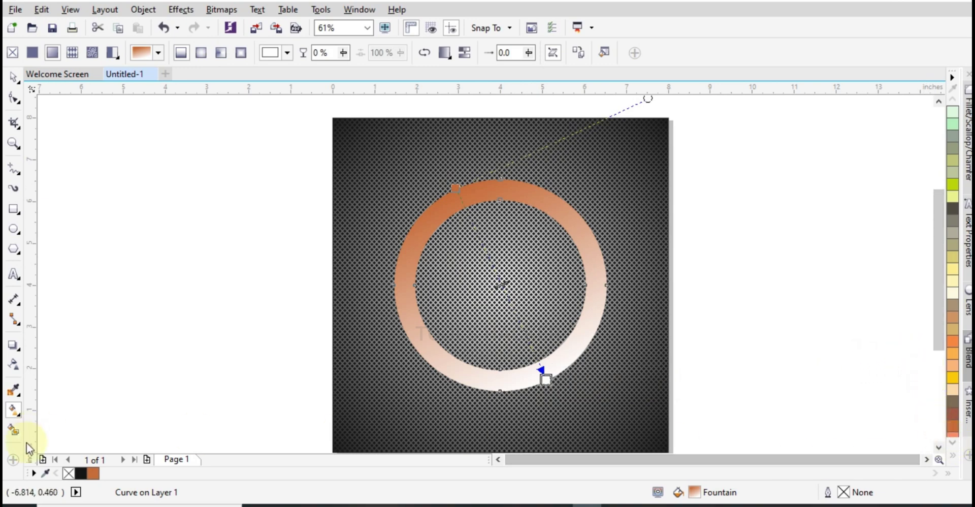
left_click(93, 473)
double_click(499, 281)
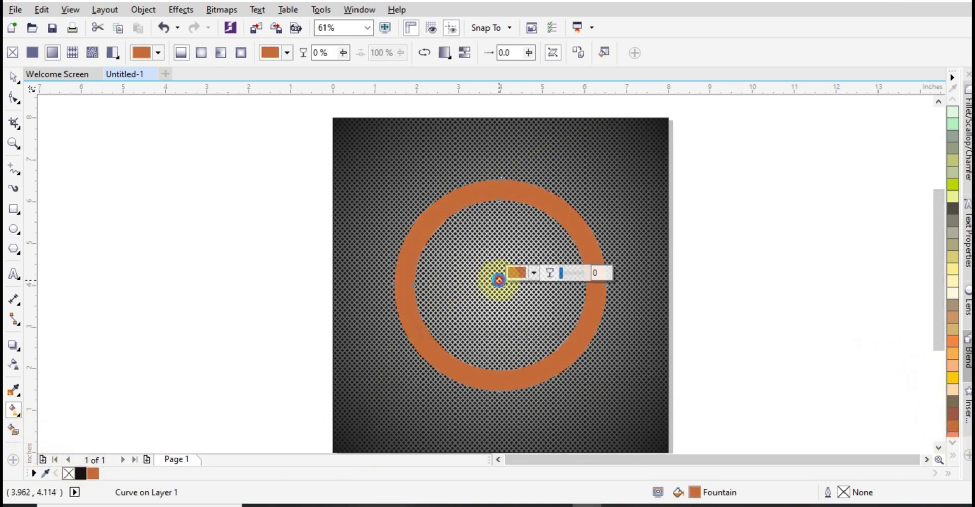
left_click(942, 452)
left_click(928, 257)
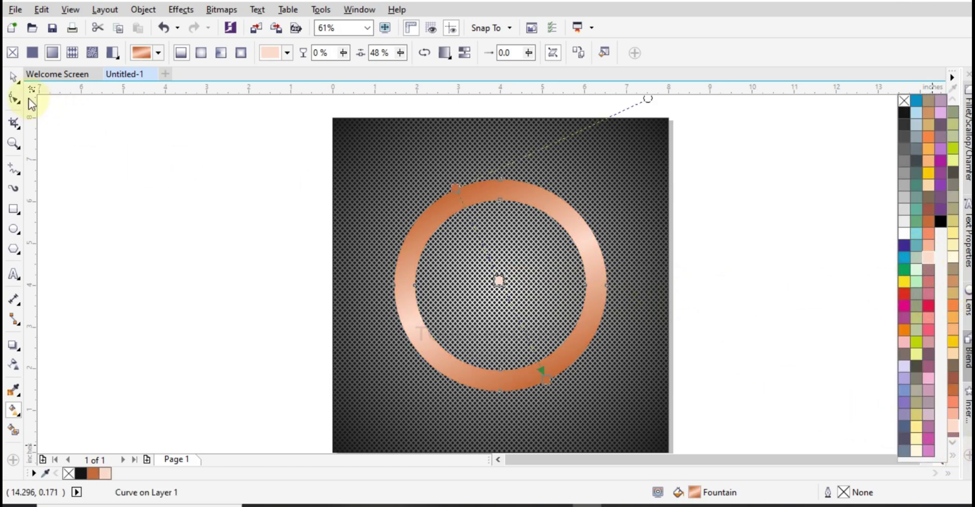
Add a horizontally mirrored copy of the ring scaled to about 95.8% and place it behind the original ring.
left_click(15, 79)
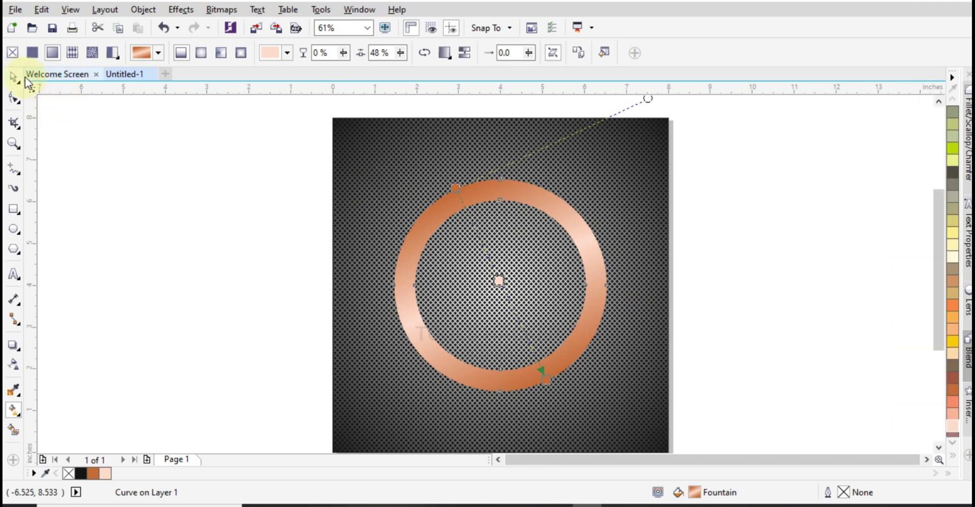
left_click(14, 77)
left_click(465, 215)
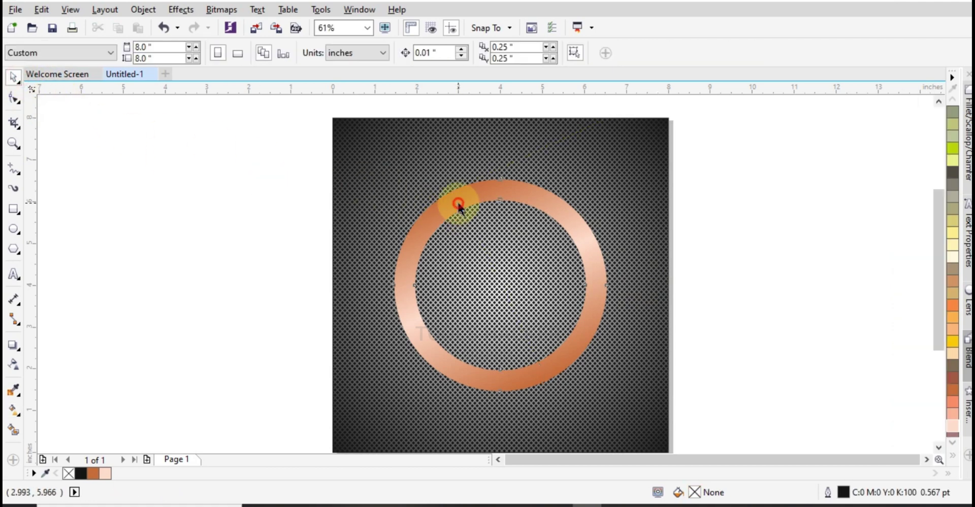
left_click(458, 204)
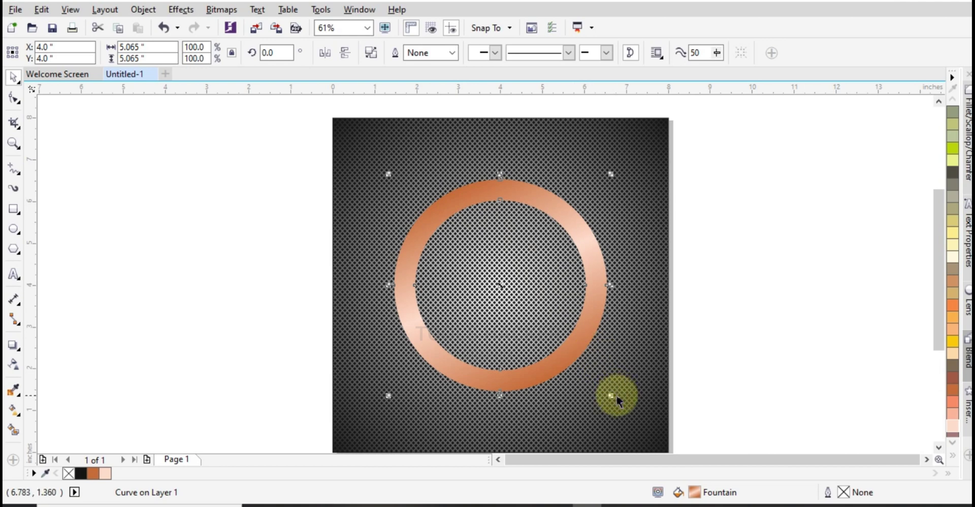
left_click_drag(614, 396, 610, 396)
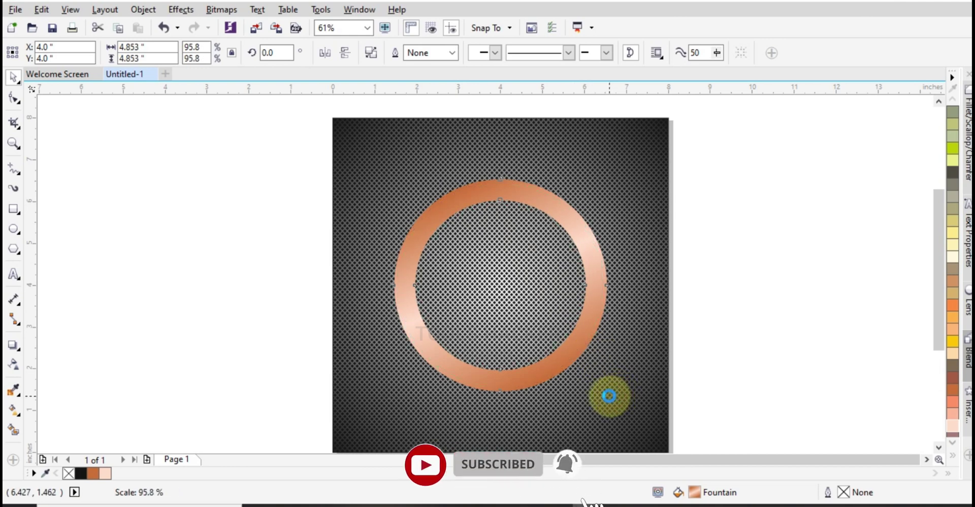
left_click(325, 52)
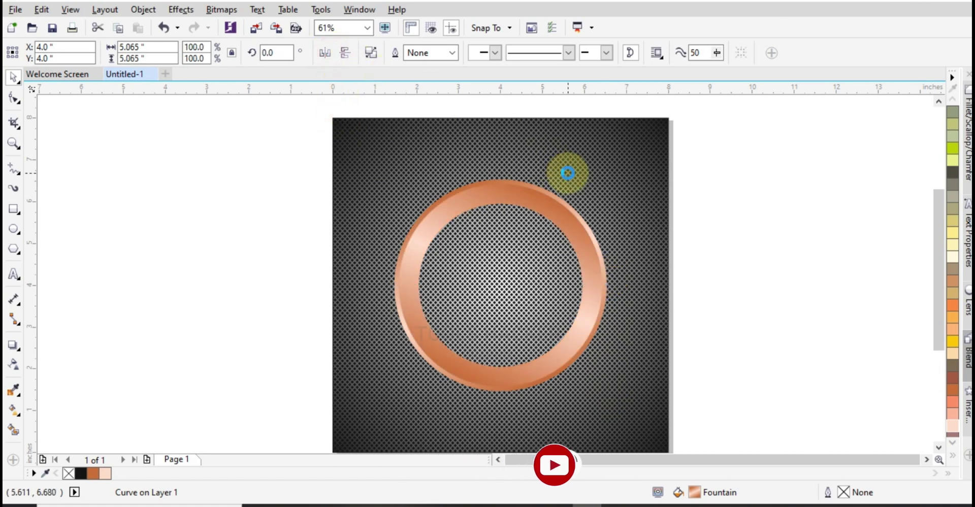
left_click(723, 210)
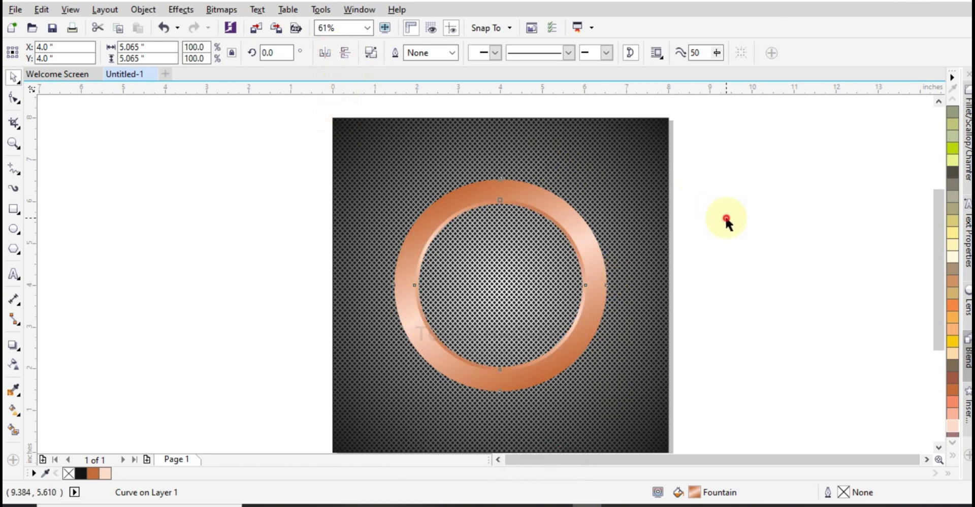
Draw an upright rectangle about 0.58 by 2.01 inches beside the page and duplicate it into an evenly spaced row of three.
left_click(14, 213)
left_click_drag(747, 250, 772, 333)
scroll(823, 284, "up", 2)
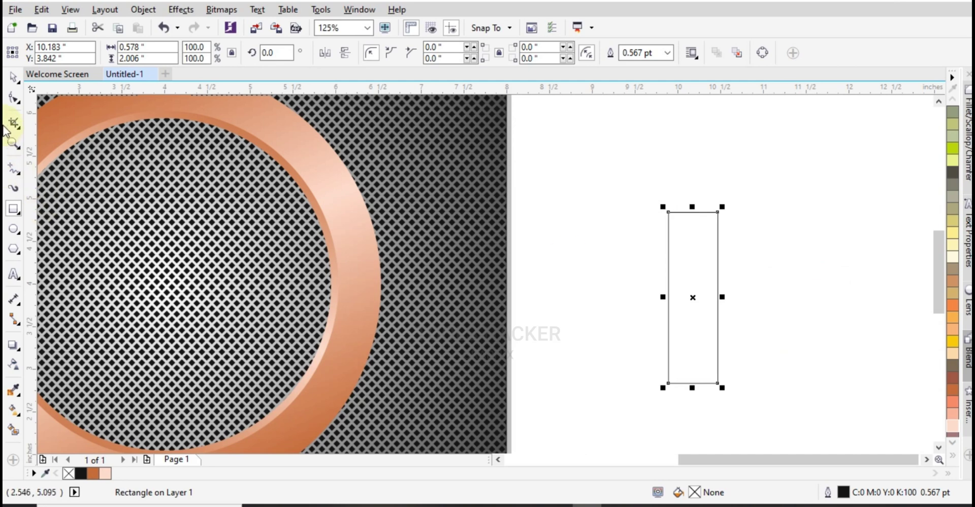
left_click_drag(696, 285, 754, 289)
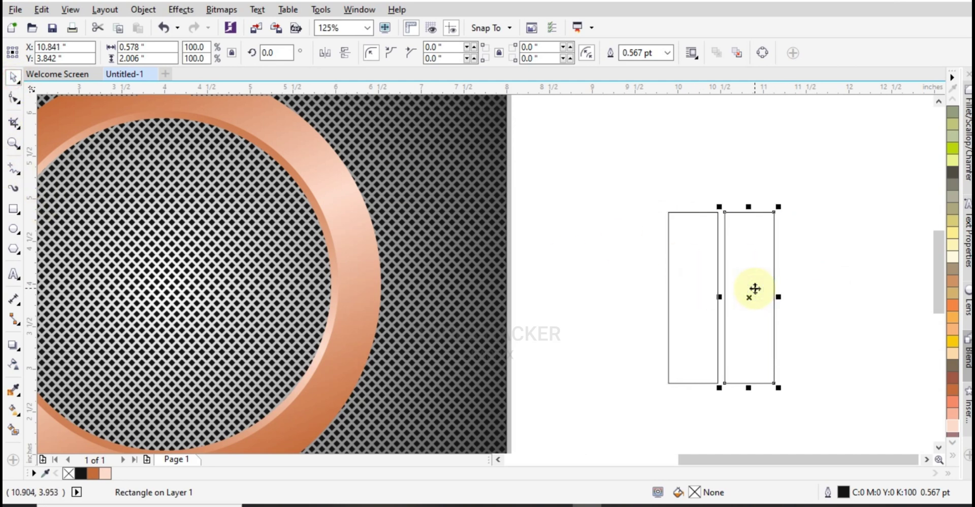
key("ctrl+r")
left_click(857, 288)
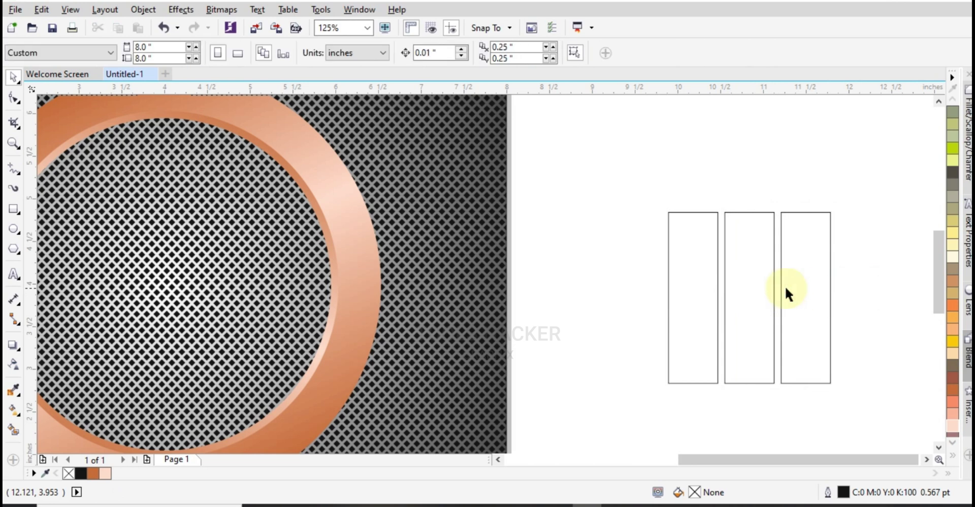
Copy the middle rectangle rotated 90 degrees, shorten it to the row's width of about 1.895 inches, and place a duplicate above the row.
left_click(761, 290)
left_click(753, 334)
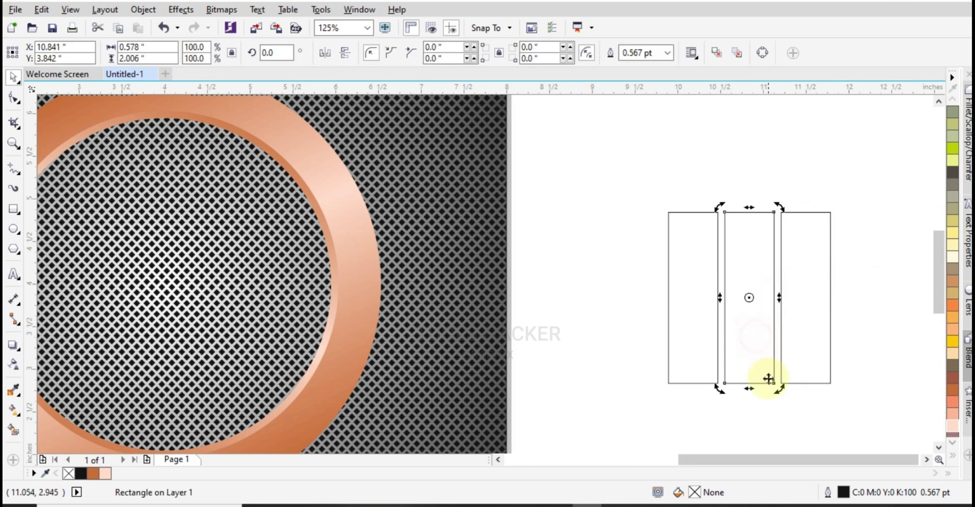
left_click_drag(775, 389, 816, 265)
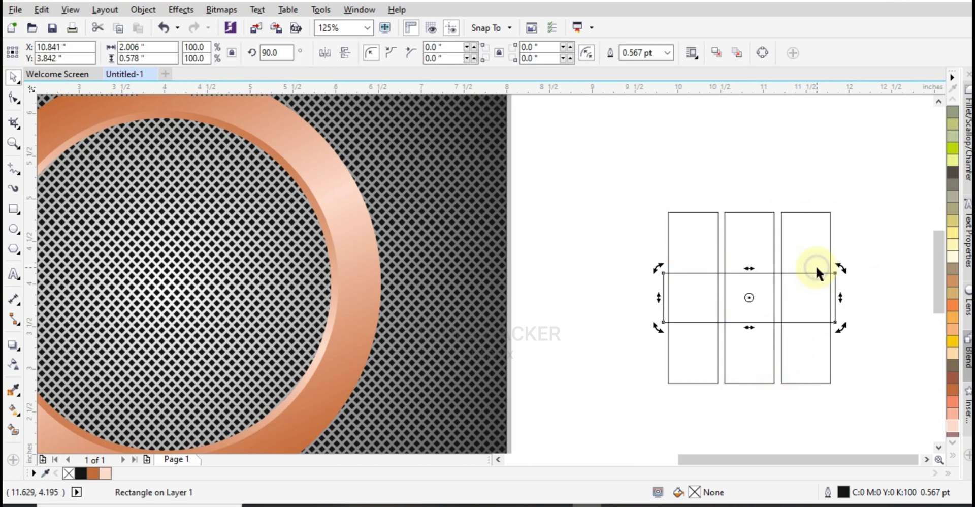
left_click(814, 284)
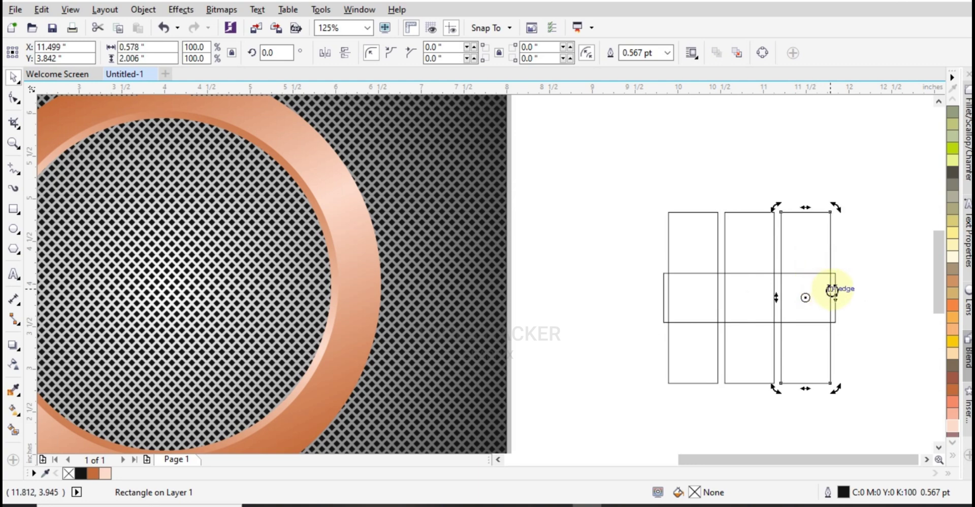
left_click(835, 289)
left_click_drag(835, 297, 830, 300)
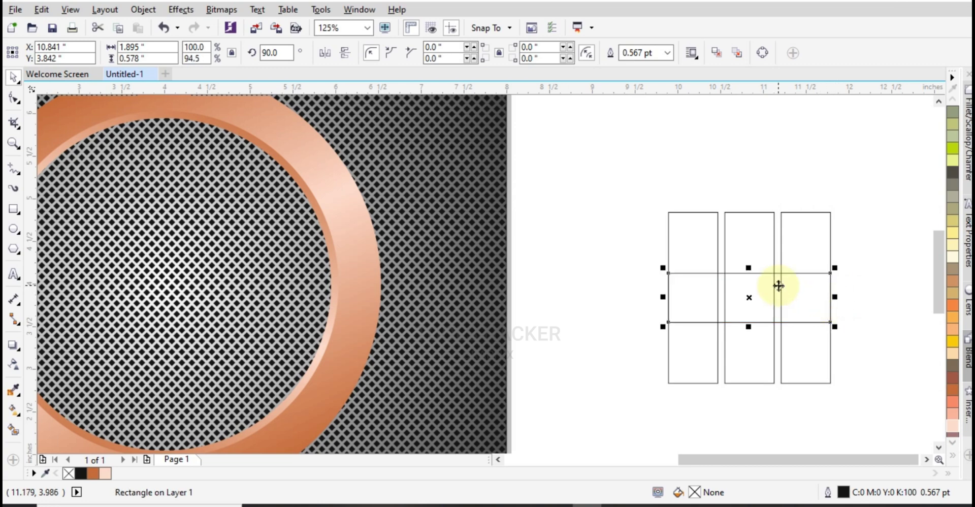
left_click_drag(778, 285, 770, 171)
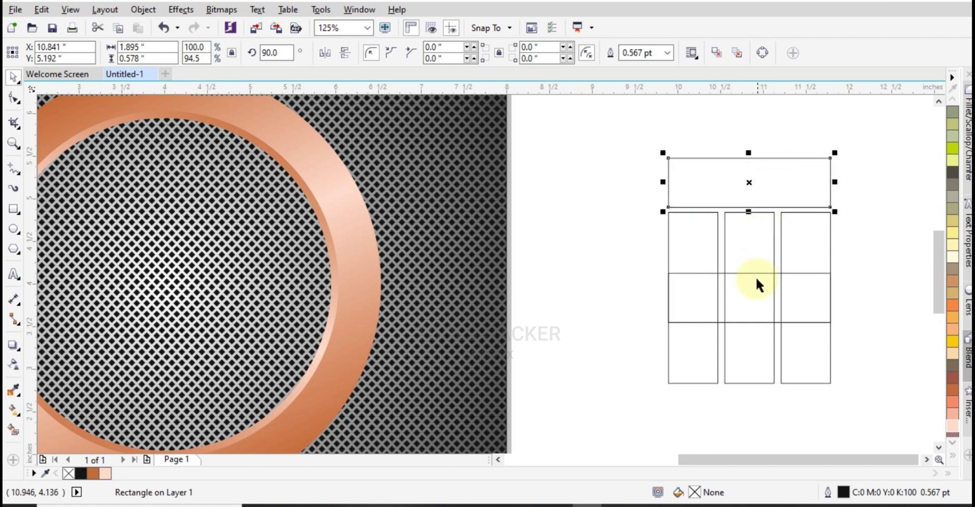
Shorten the middle upright rectangle to a block below the crossbar, copy it above the crossbar, and stretch the copy up into the top bar.
left_click(756, 286)
left_click(746, 250)
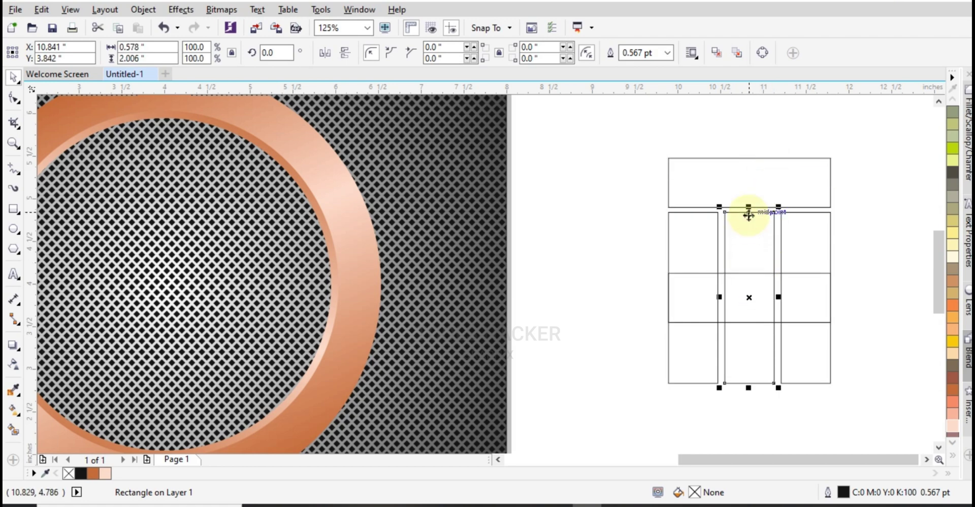
left_click_drag(747, 208, 756, 328)
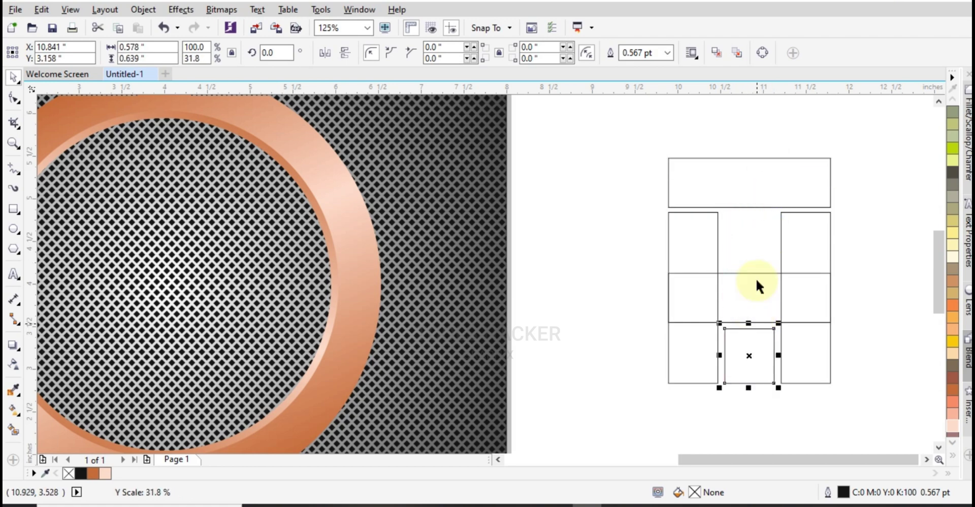
left_click(747, 234)
left_click(763, 349)
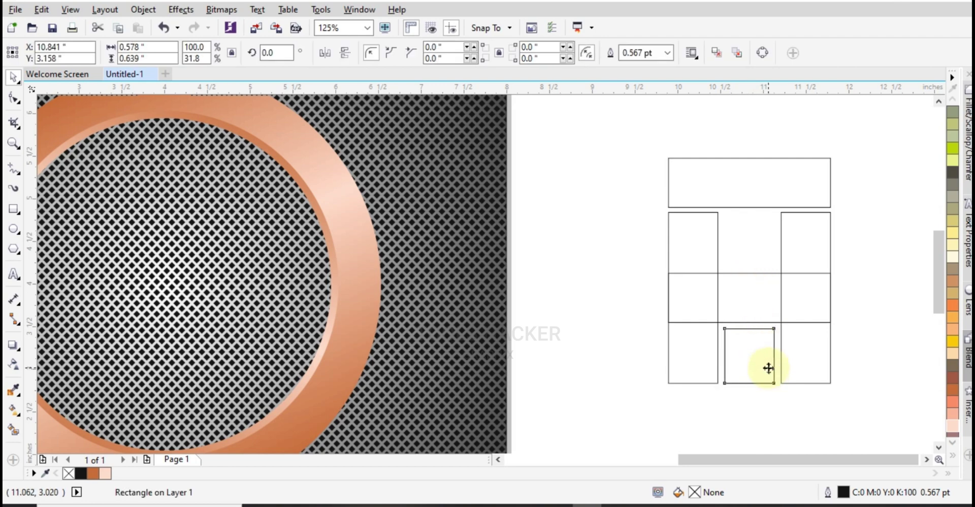
left_click_drag(763, 371, 764, 255)
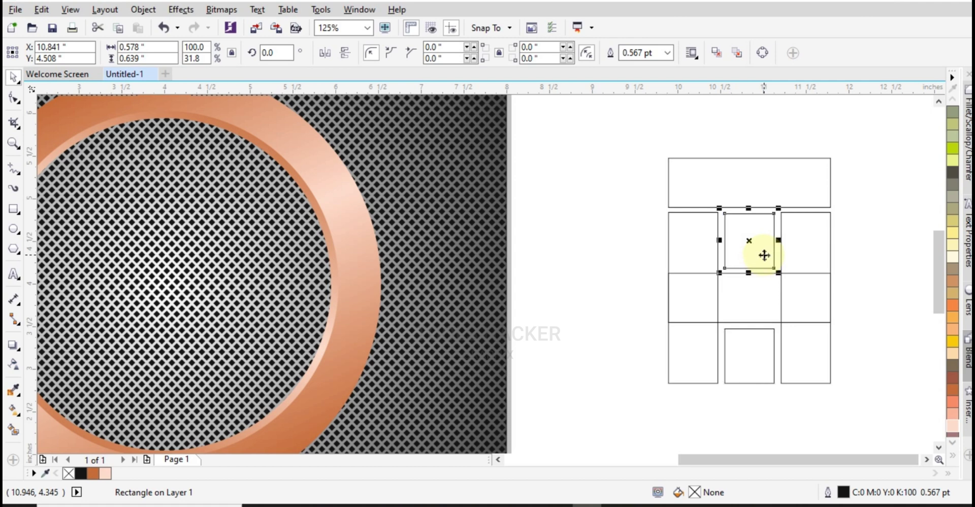
left_click_drag(749, 208, 752, 199)
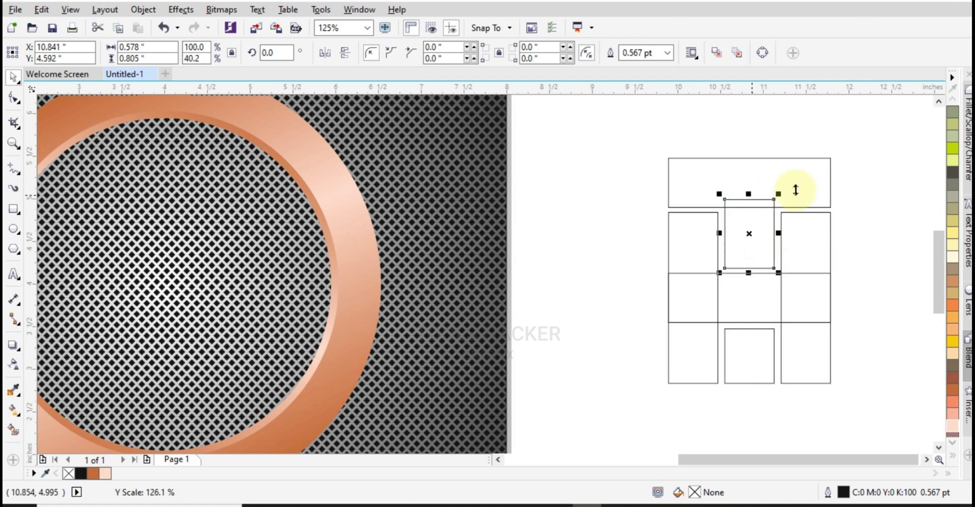
Weld the top bar with the two small middle blocks, and weld the outer columns with the crossbar into an H.
left_click(799, 184, "shift")
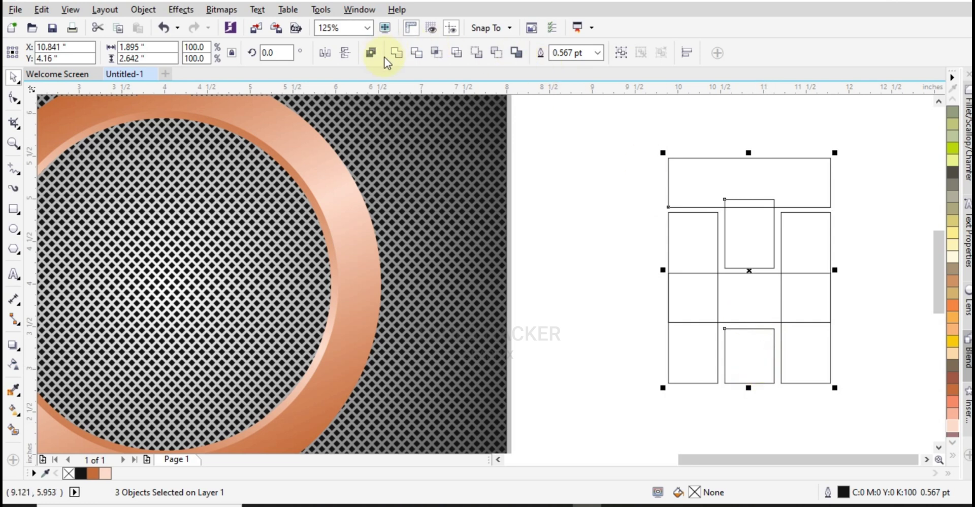
left_click(395, 53)
left_click(697, 298)
left_click(789, 304, "shift")
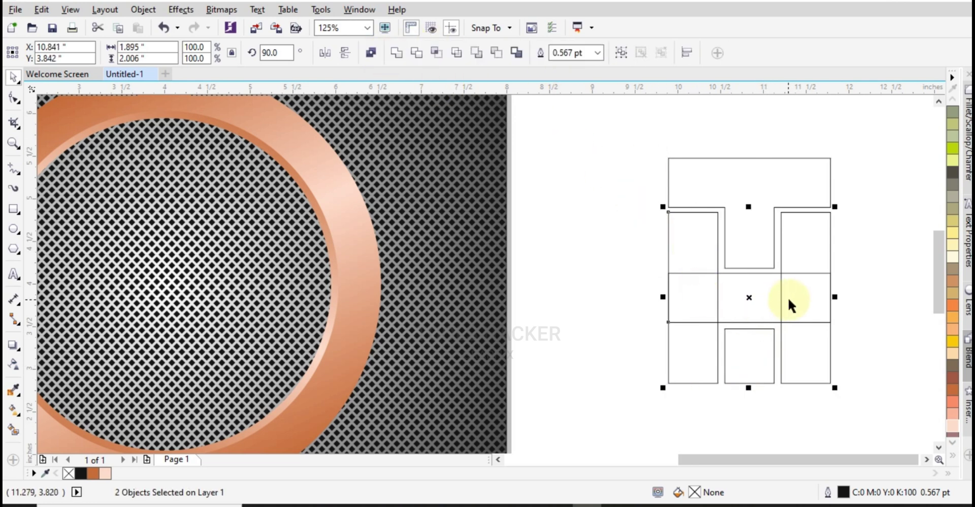
left_click(401, 52)
Group the two welded monogram shapes and centre the group on the page inside the ring.
left_click(855, 224)
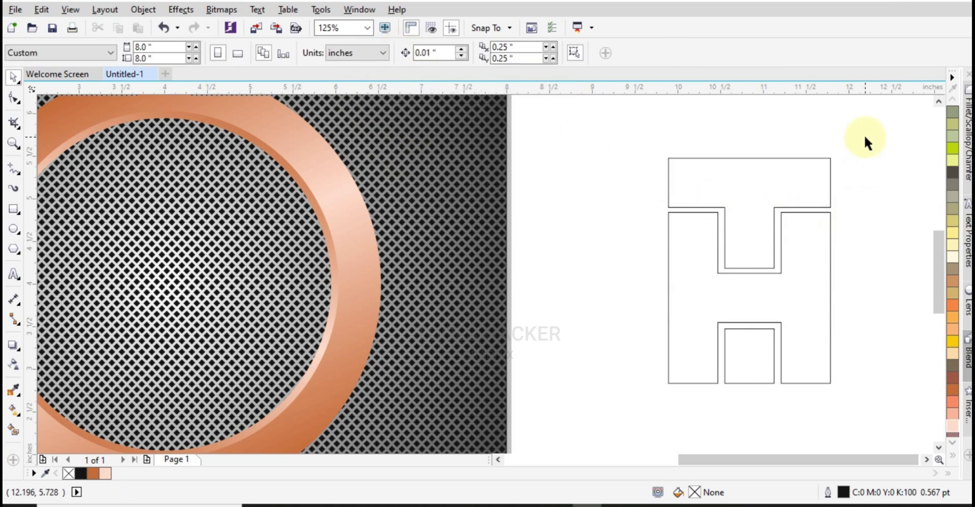
left_click_drag(863, 134, 652, 406)
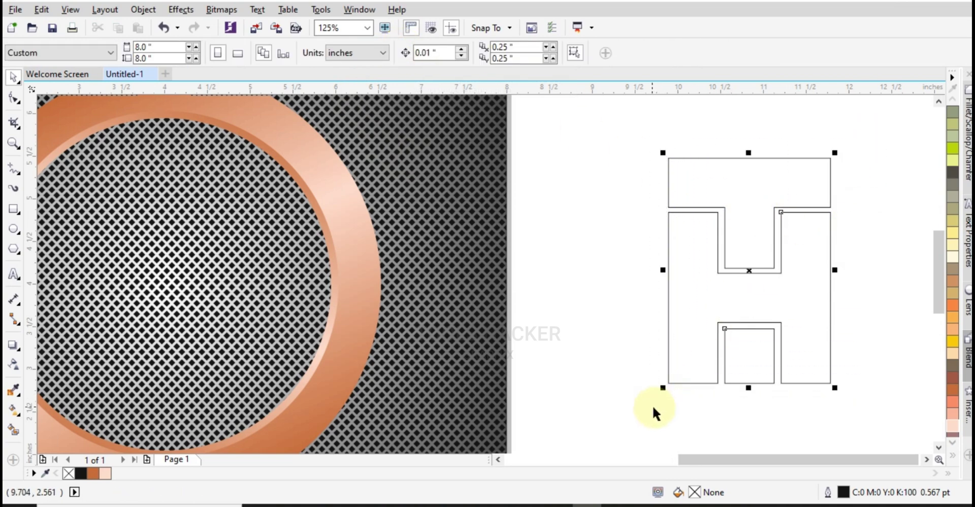
key("p")
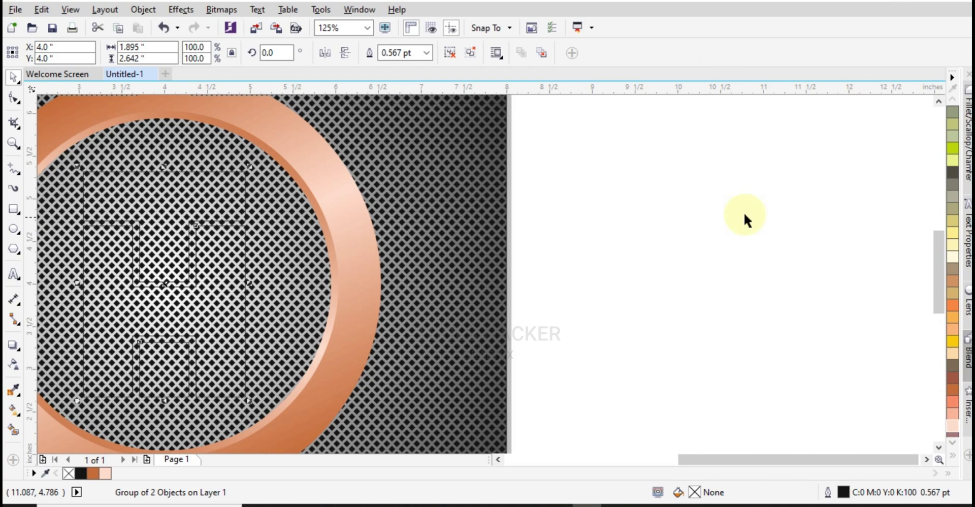
key("shift+F4")
left_click(761, 216)
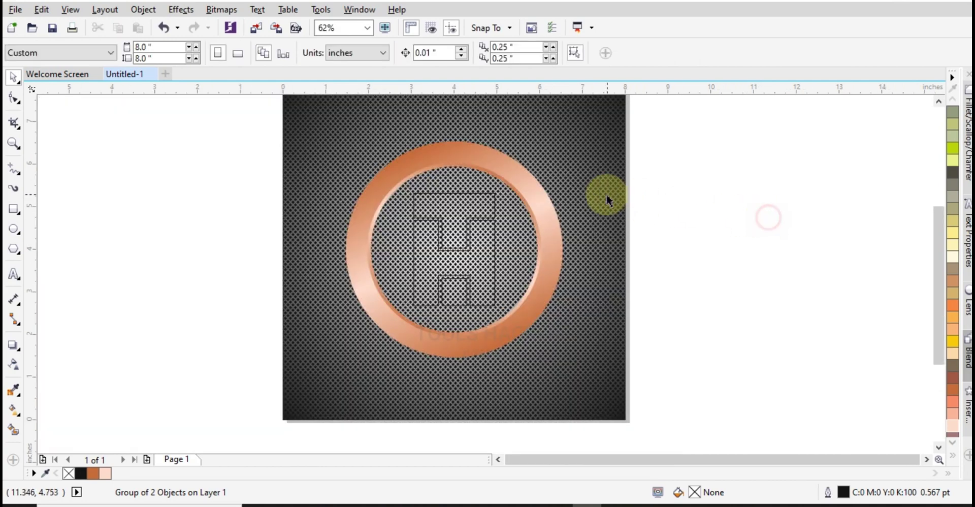
Copy the ring's copper fountain fill onto the H shape and onto the welded top bar shape.
left_click(493, 158)
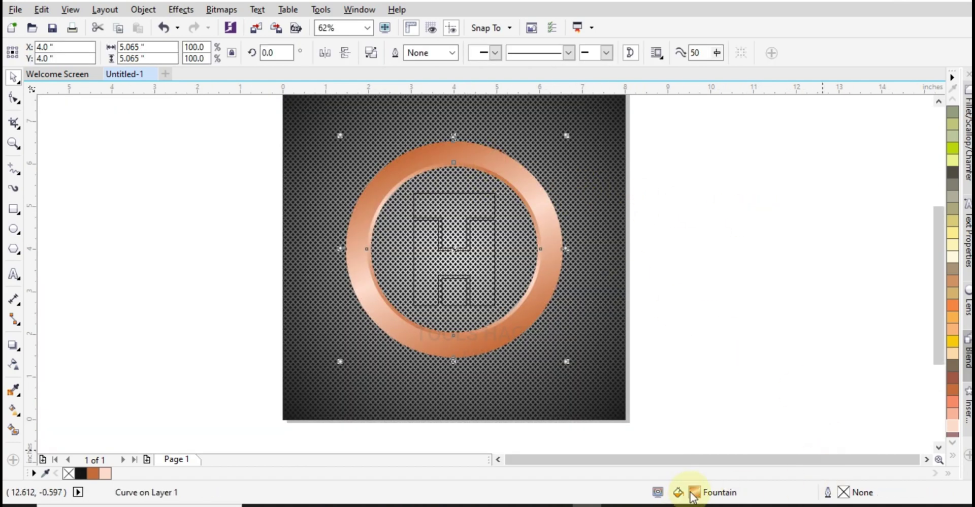
left_click_drag(693, 497, 483, 274)
left_click(449, 219)
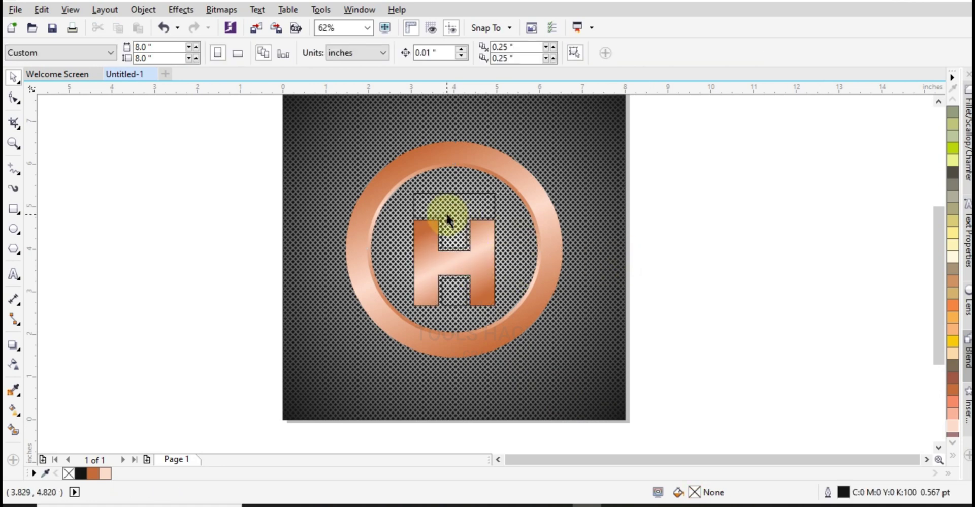
left_click(448, 220)
left_click(652, 241)
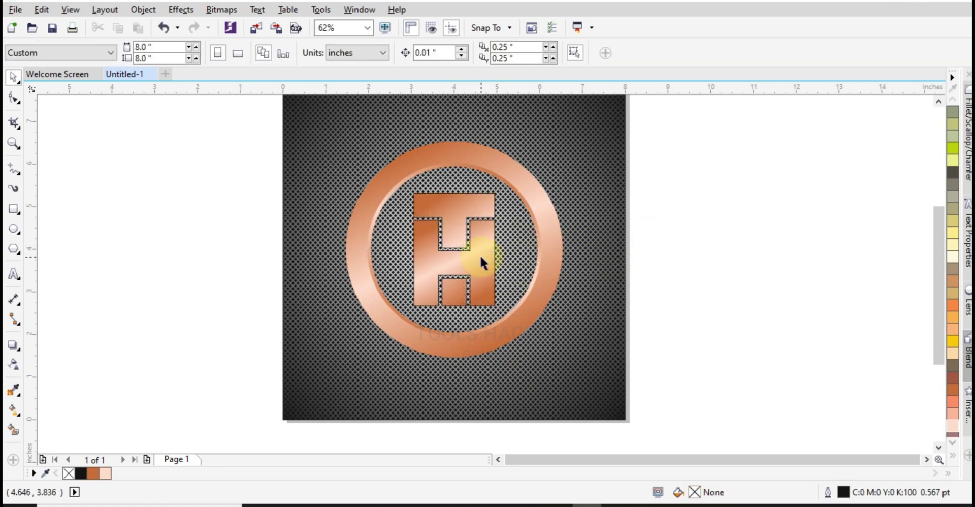
Remove the outline from the grouped monogram inside the ring.
left_click(417, 263)
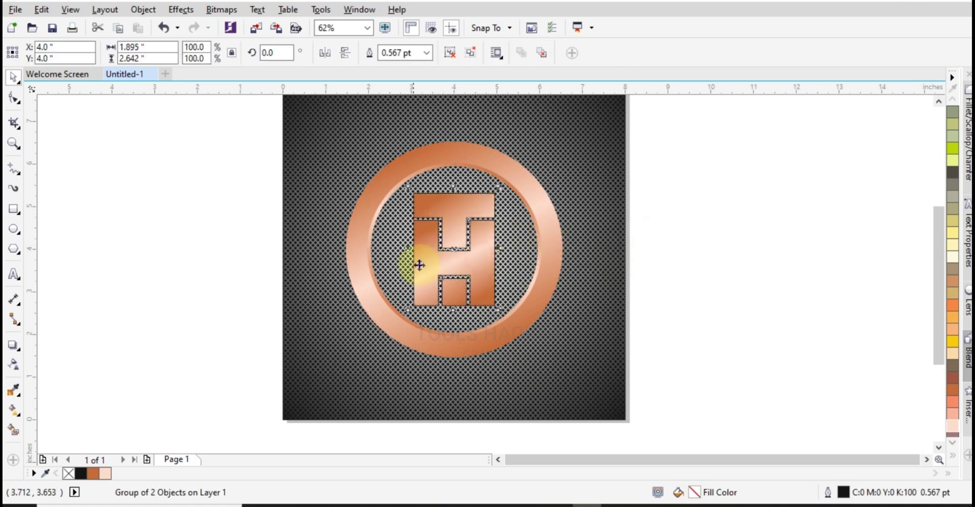
left_click(954, 457)
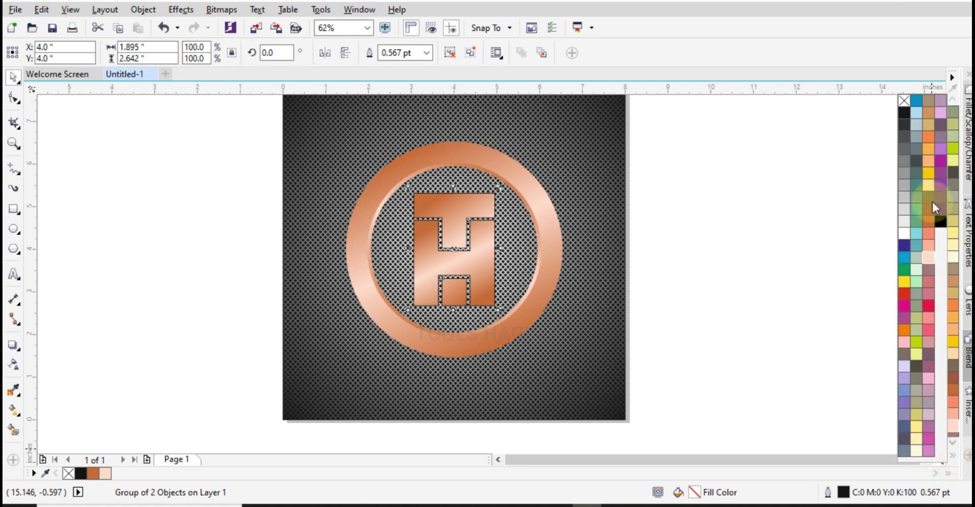
right_click(905, 104)
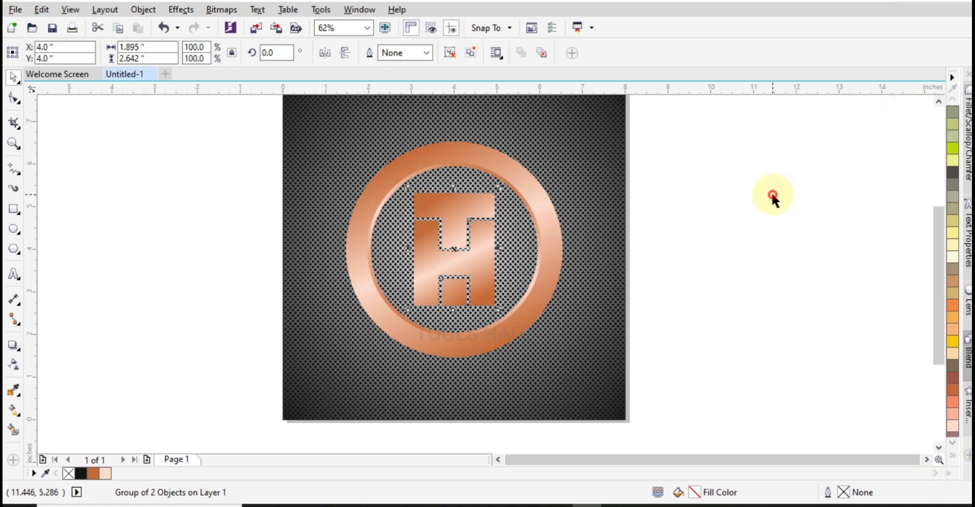
Group the ring with the monogram and add a black drop shadow with zero offset and a feathering of 10.
scroll(416, 254, "up", 2)
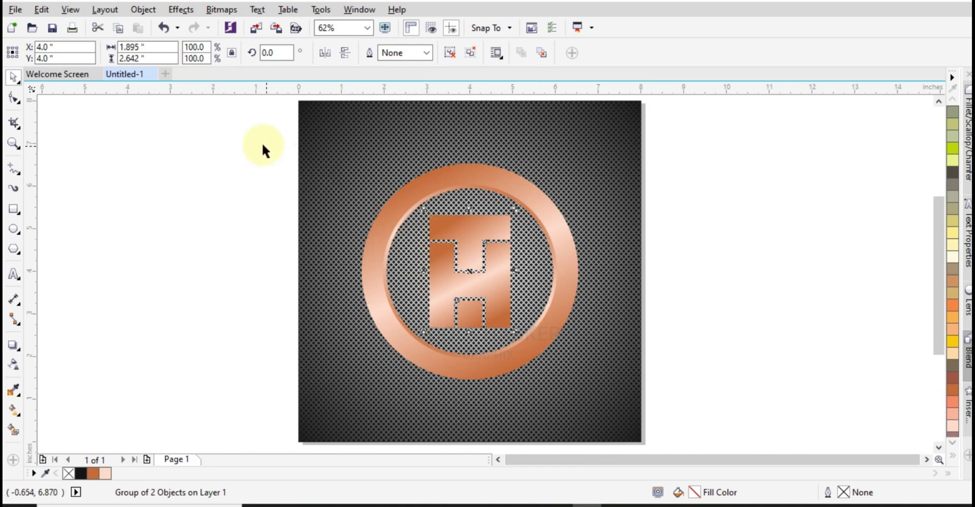
left_click_drag(254, 135, 598, 385)
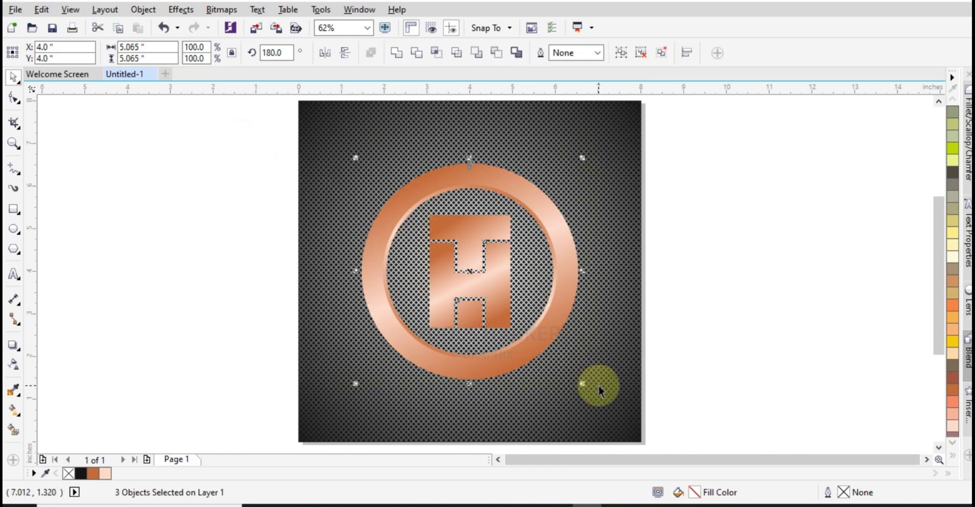
key("ctrl+g")
left_click(12, 346)
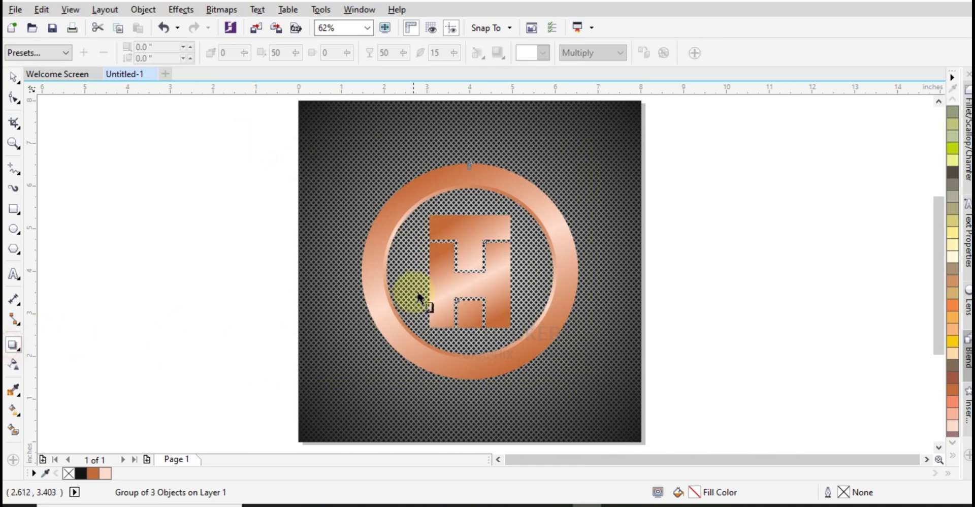
left_click_drag(469, 274, 497, 169)
left_click(435, 53)
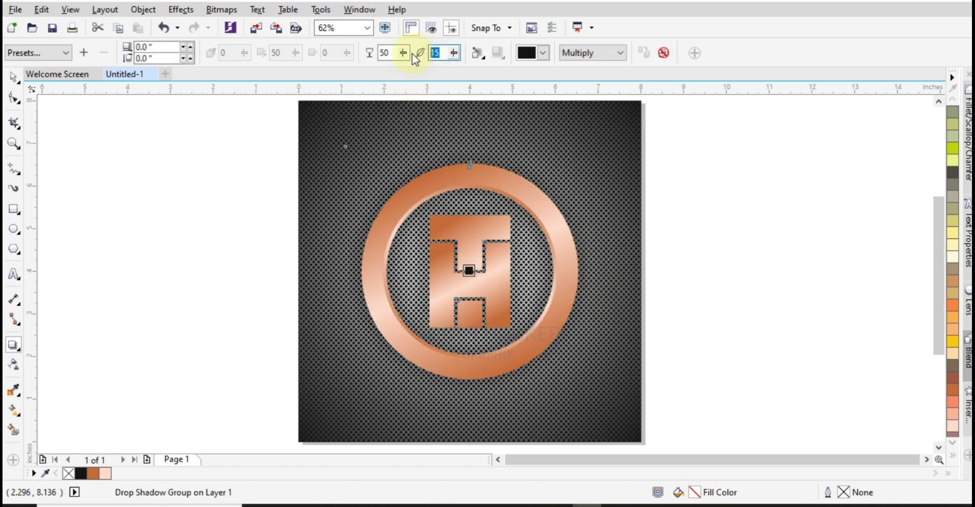
type("10")
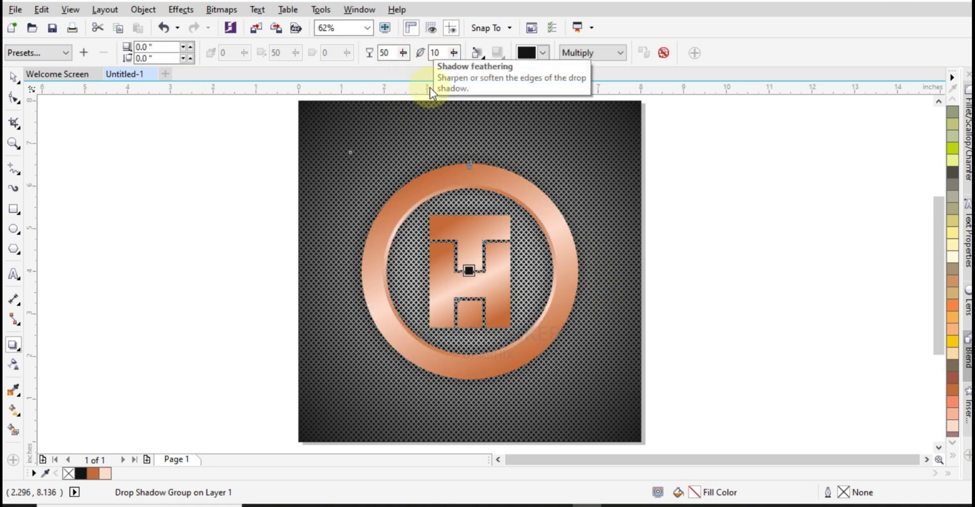
left_click(13, 77)
left_click(51, 133)
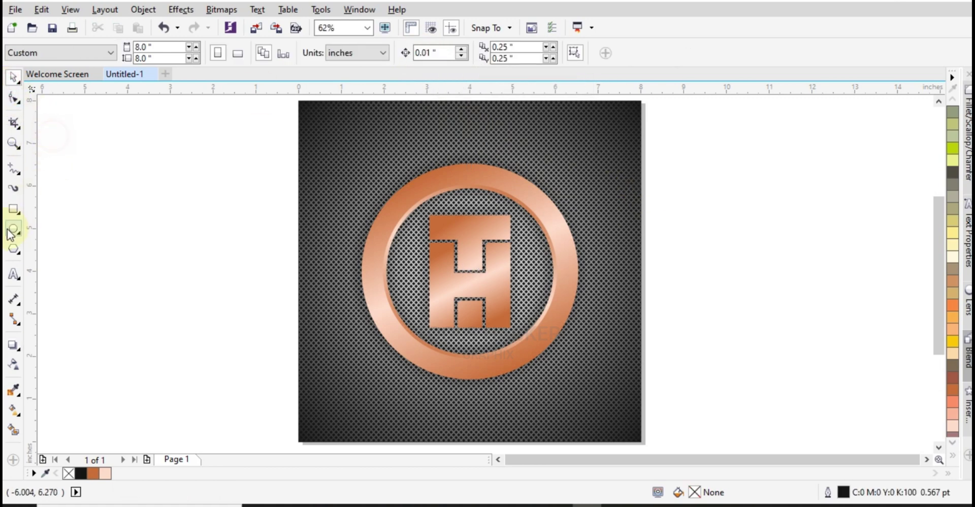
Add the artistic text "Graphix" beside the page and enlarge it to about 79 pt.
left_click(11, 276)
left_click(669, 287)
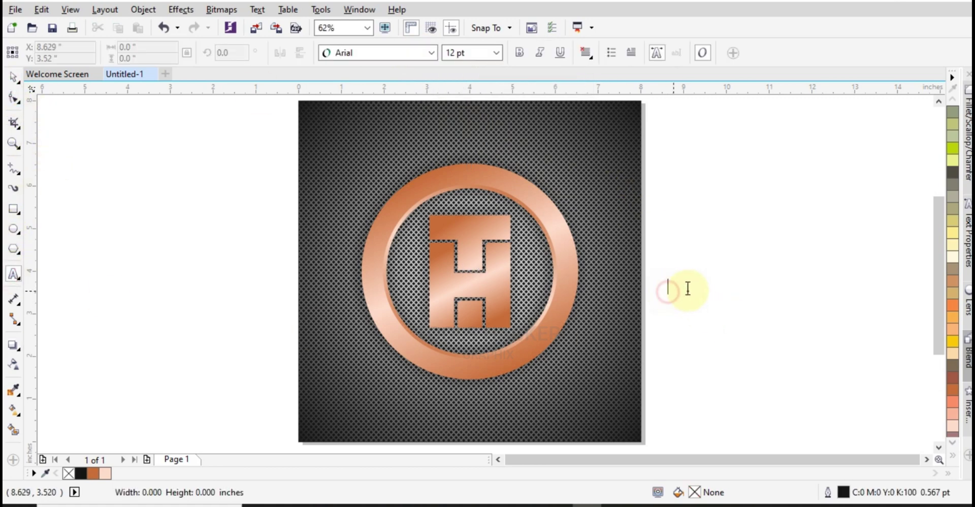
type("Graphix")
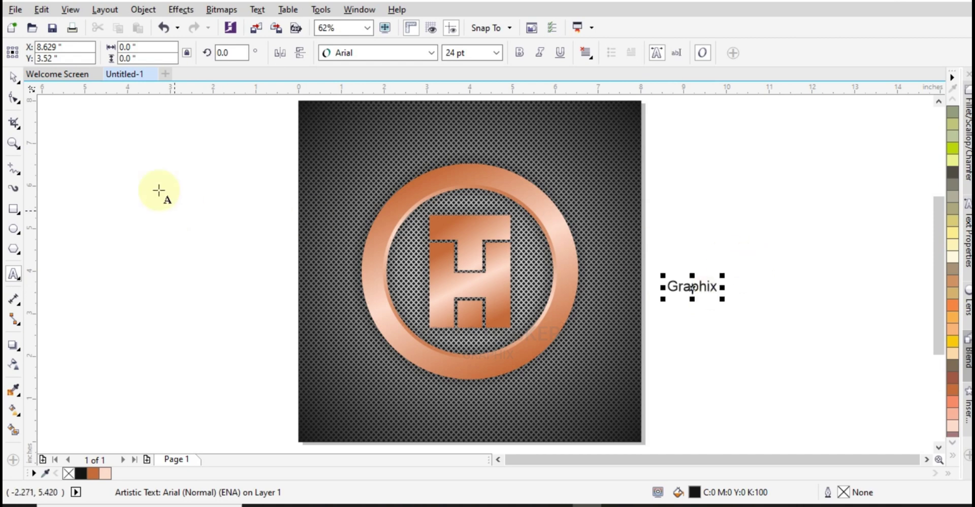
key("ctrl+space")
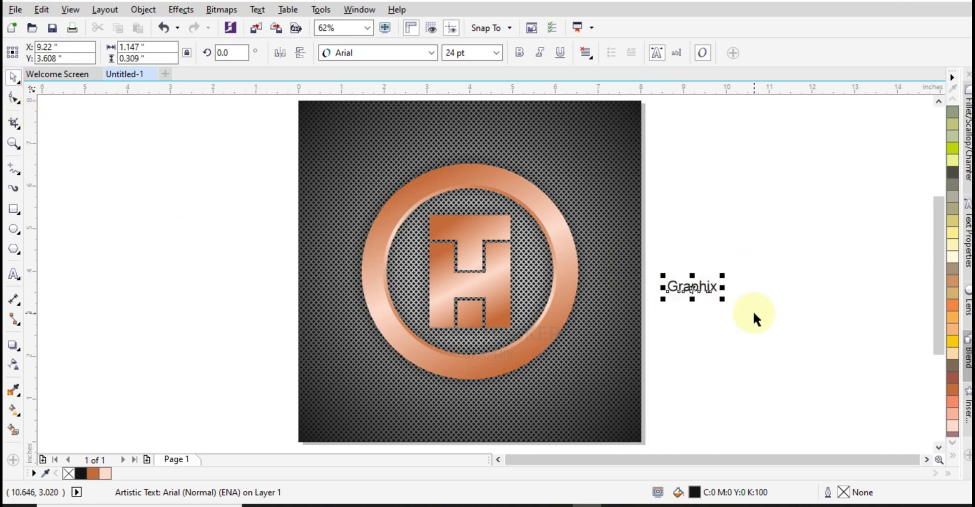
left_click_drag(724, 301, 779, 322)
Preview fonts beginning with G on the "Graphix" text.
left_click(399, 56)
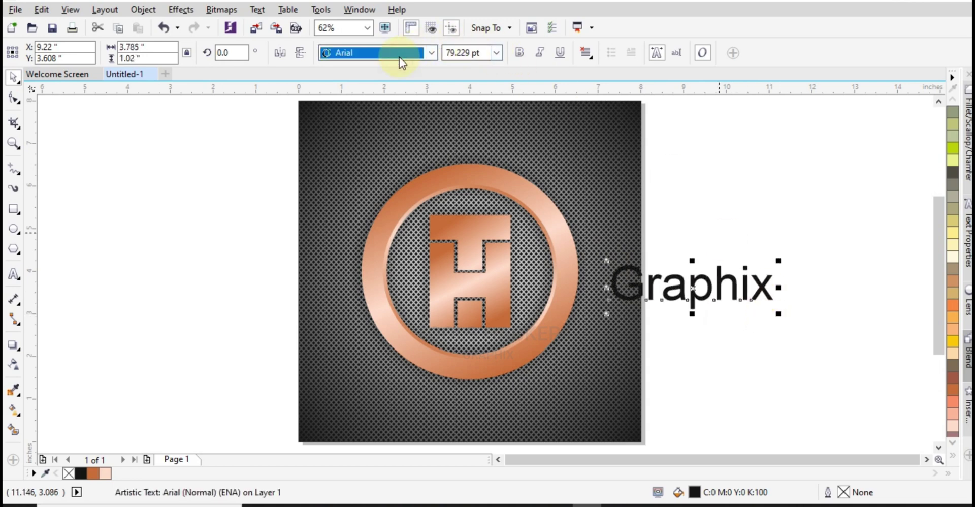
type("Gabriol")
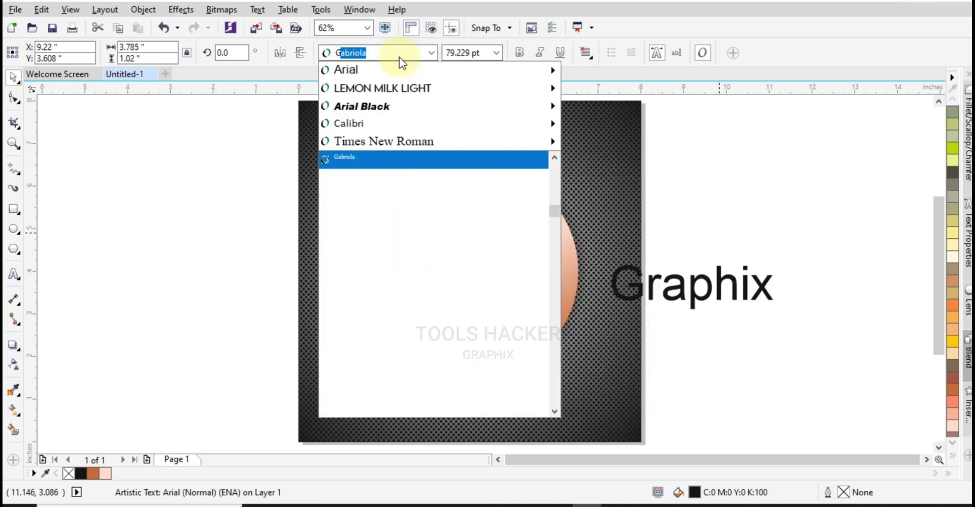
key("Down")
key("Down")
key("Down")
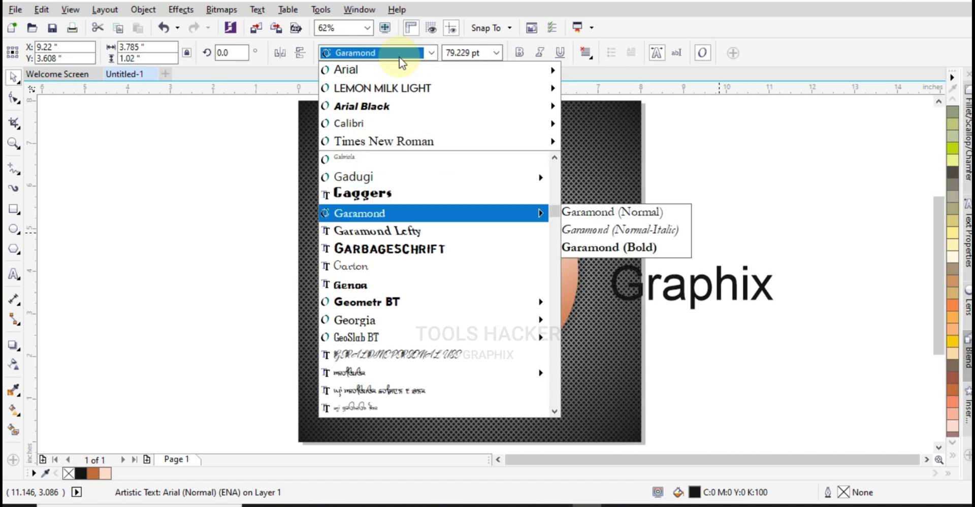
key("Down")
key("Down")
key("Down")
key("Down")
key("Down")
key("Down")
key("Down")
key("Down")
key("Down")
key("Down")
key("Down")
key("Down")
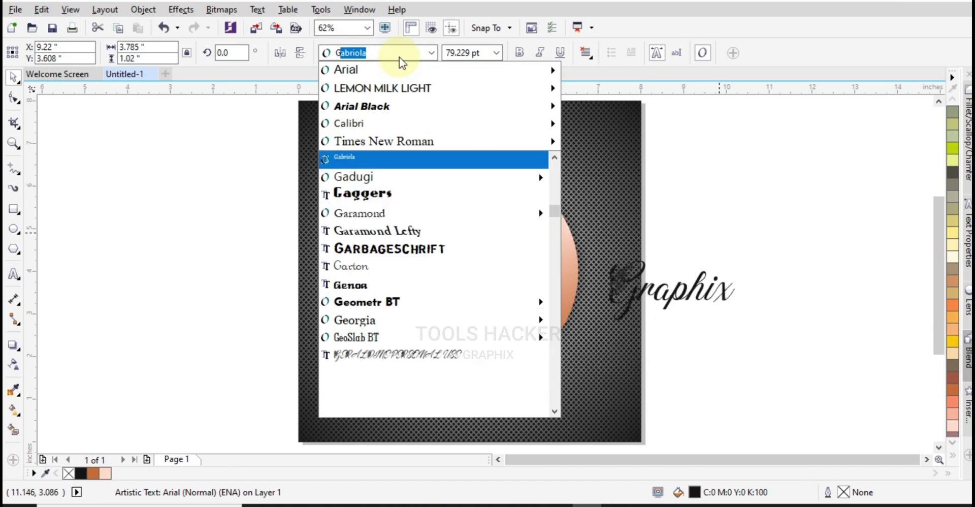
key("Down")
key("Down")
key("Down")
key("Down")
key("Down")
key("Down")
key("Down")
key("Down")
key("Down")
key("Down")
key("Down")
key("Down")
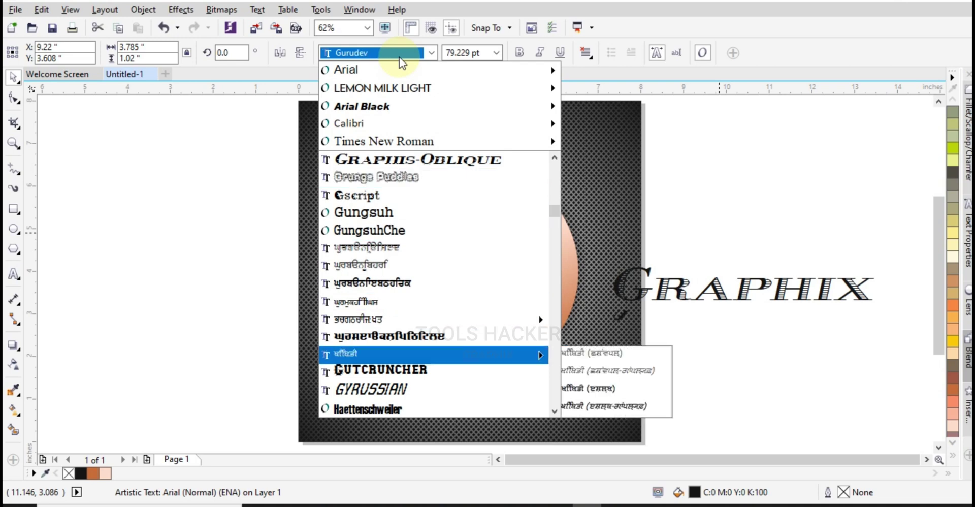
Set the "Graphix" text's font to Scriptina and move the text over the middle of the monogram.
type("s")
key("Down")
key("Down")
key("Down")
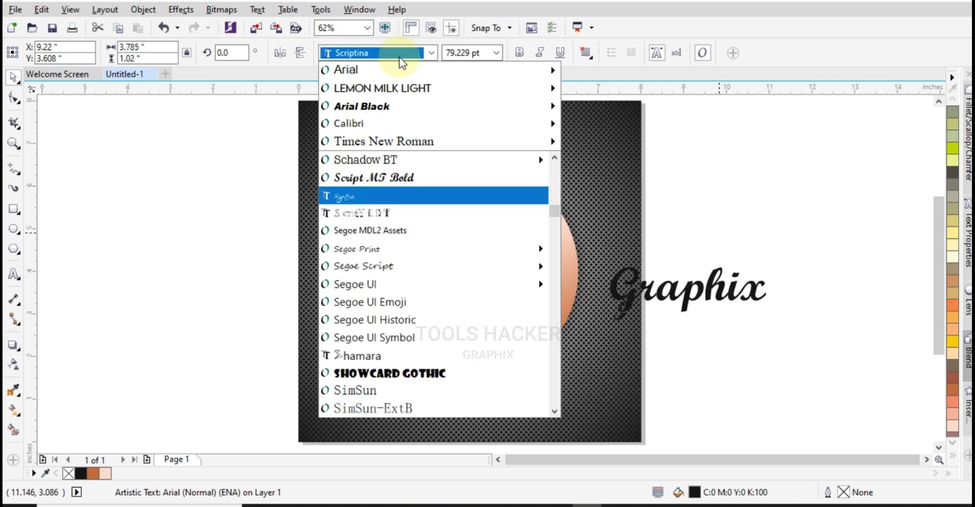
key("Up")
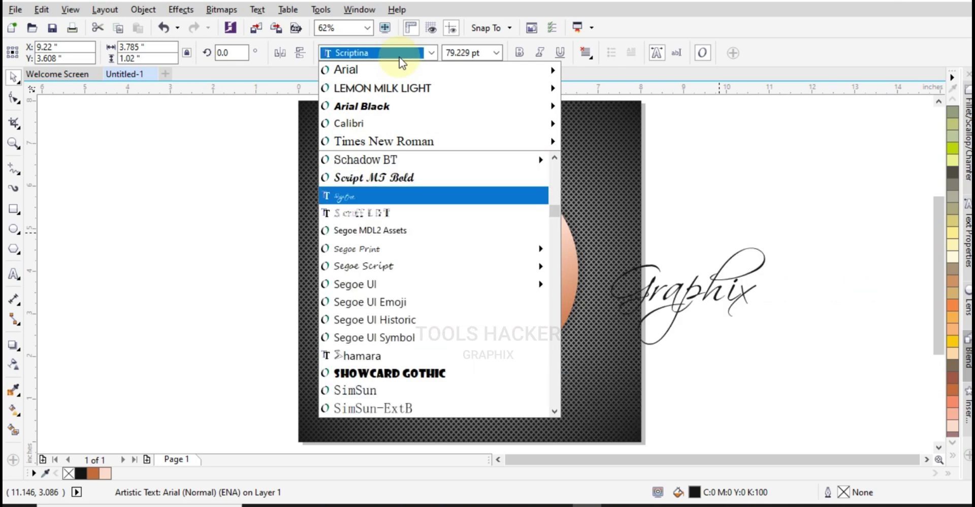
key("Return")
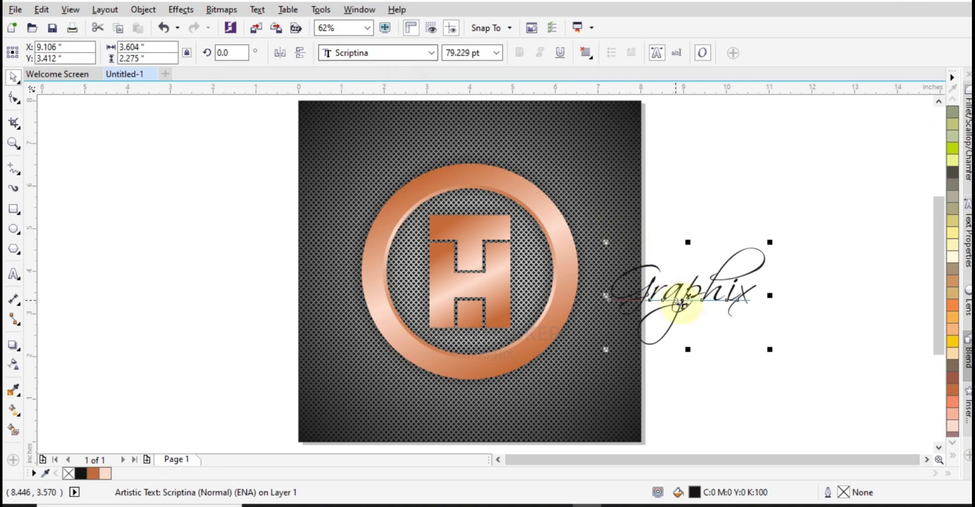
left_click_drag(698, 299, 482, 287)
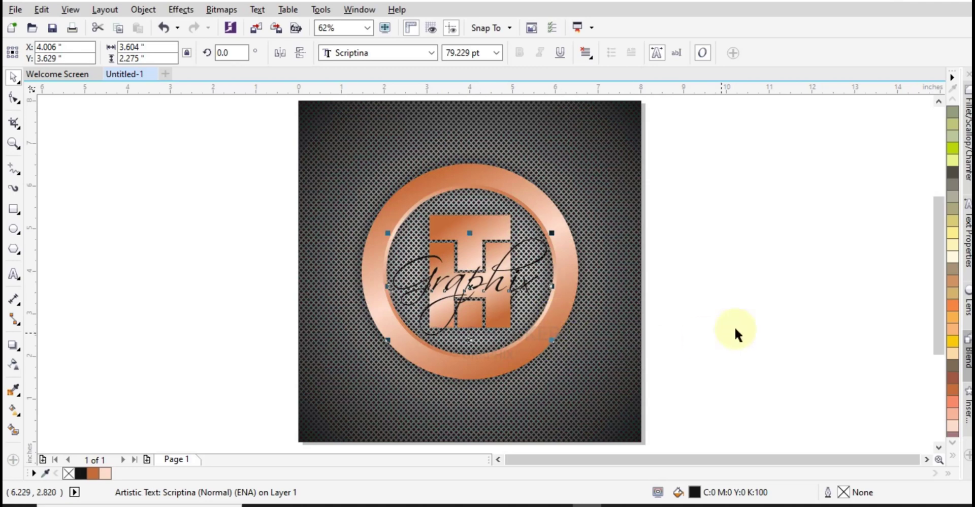
Colour the text's fill and outline C100 M100 Y100 K100 black and enlarge the text to about 97 pt.
left_click(955, 343)
right_click(956, 343)
left_click(949, 454)
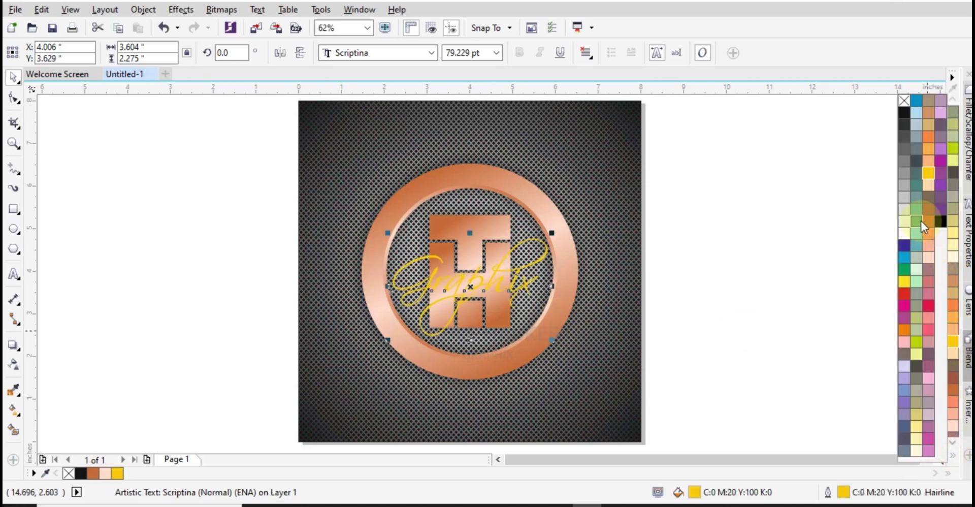
left_click(940, 221)
right_click(940, 221)
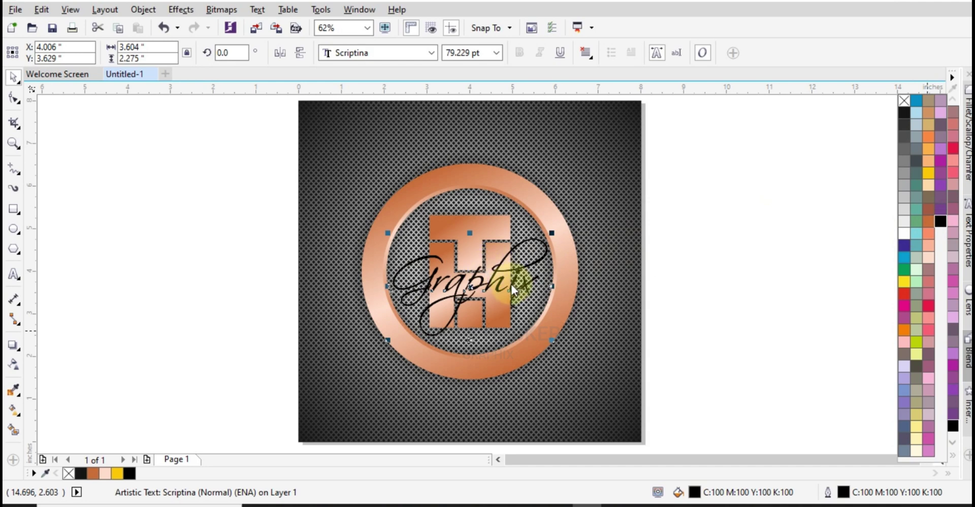
left_click_drag(553, 342, 579, 350)
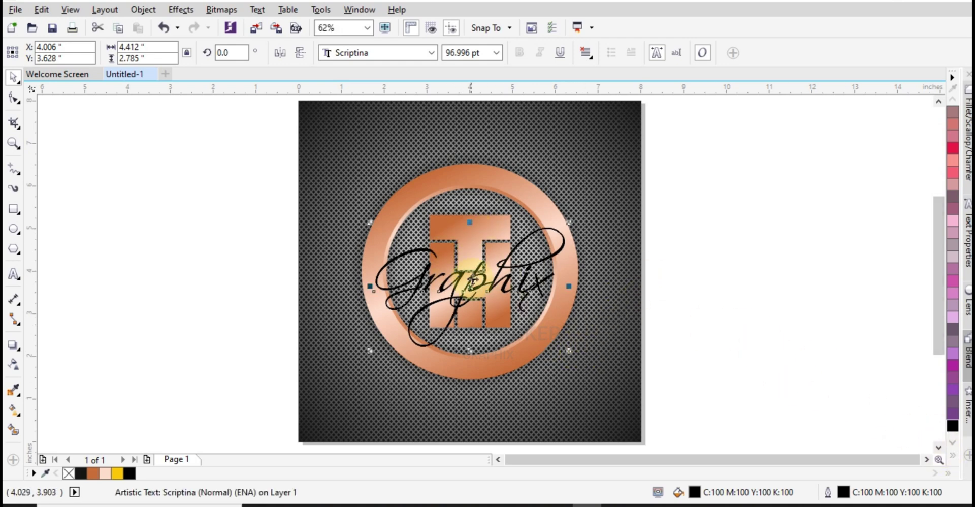
Give the text a 1.5-point outline with rounded corners and round line caps, placed behind the fill and scaling with the object.
scroll(464, 278, "up", 2)
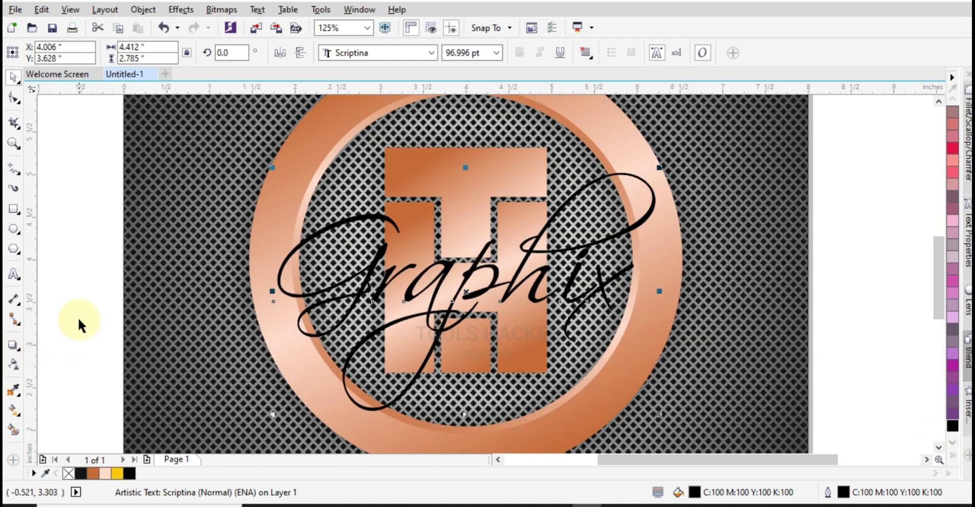
key("F12")
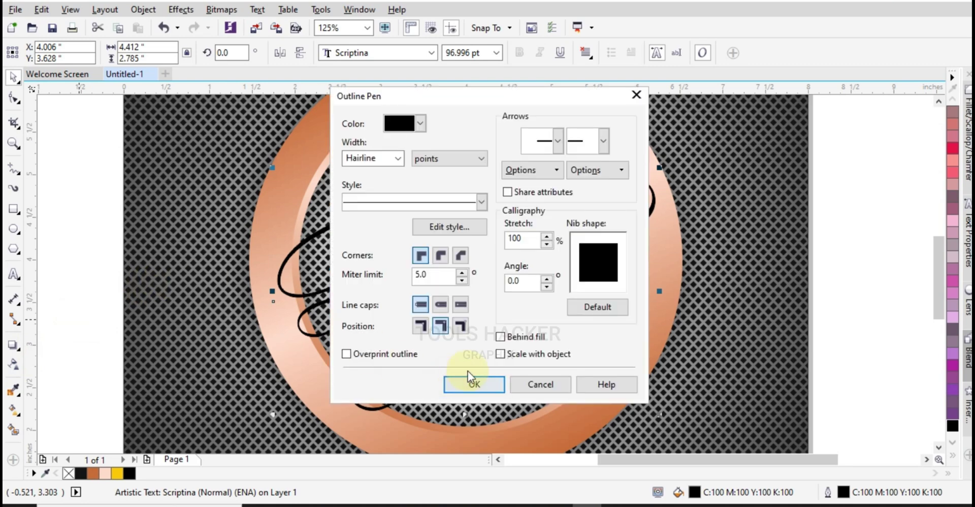
left_click(501, 354)
left_click(501, 336)
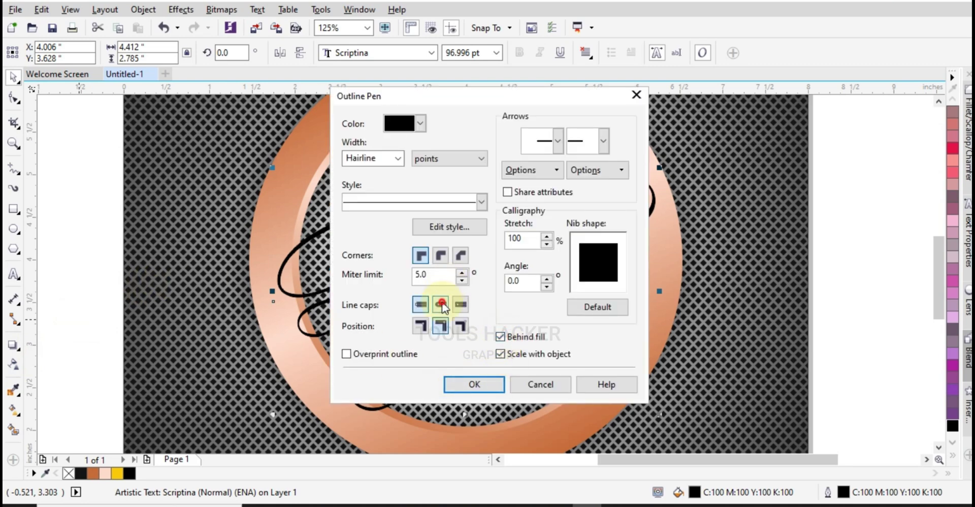
left_click(441, 304)
left_click(440, 255)
left_click(388, 161)
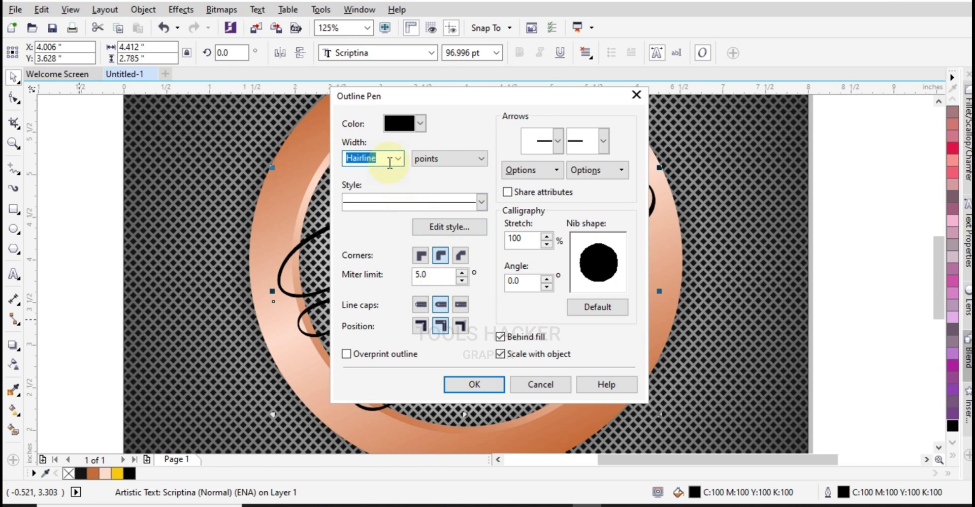
type("1.5")
key("Return")
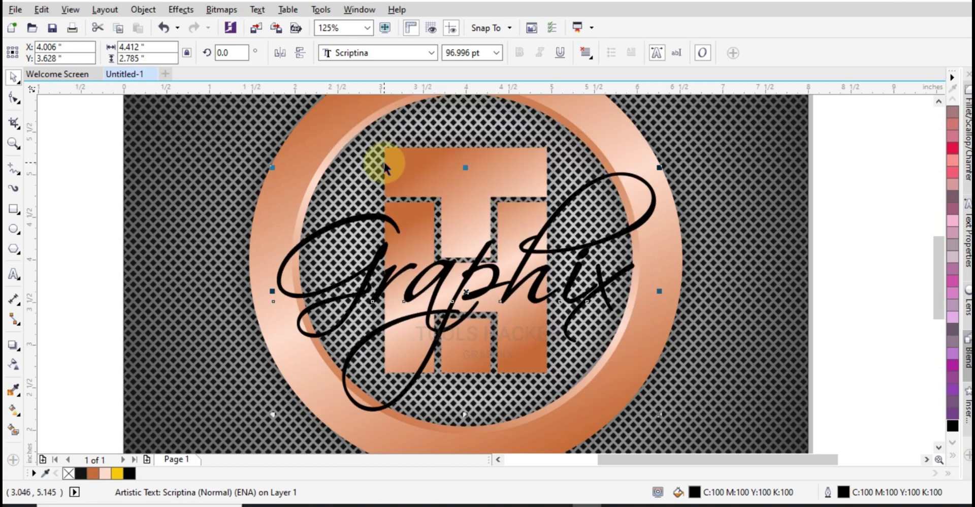
Add a drop shadow to the text, offset about 0.057 inches horizontally and -0.114 inches vertically, with a feathering of 3.
left_click(13, 347)
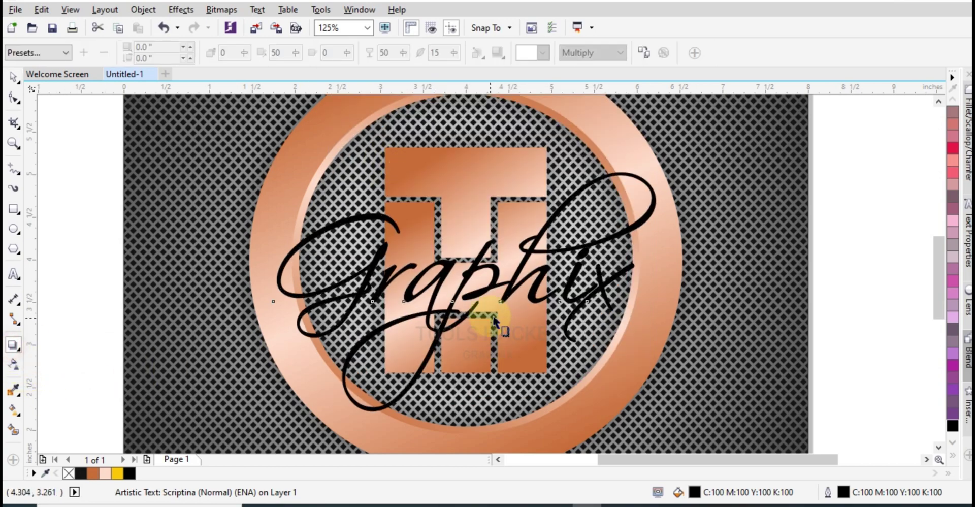
left_click_drag(502, 352, 534, 420)
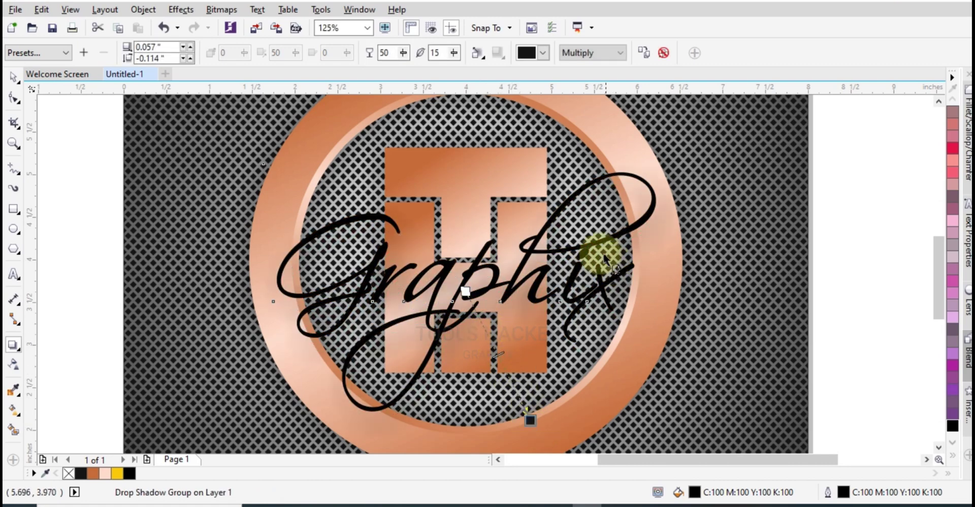
key("BackSpace")
key("BackSpace")
type("3")
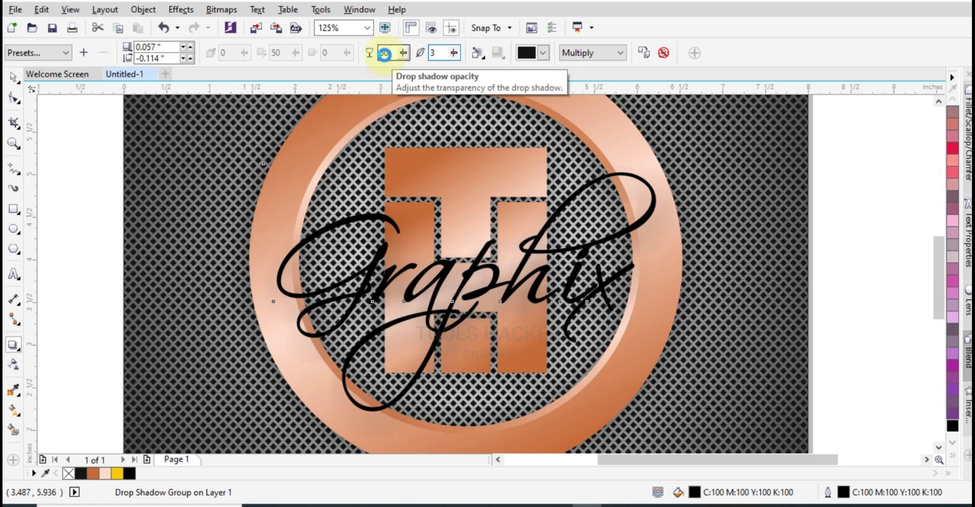
key("Return")
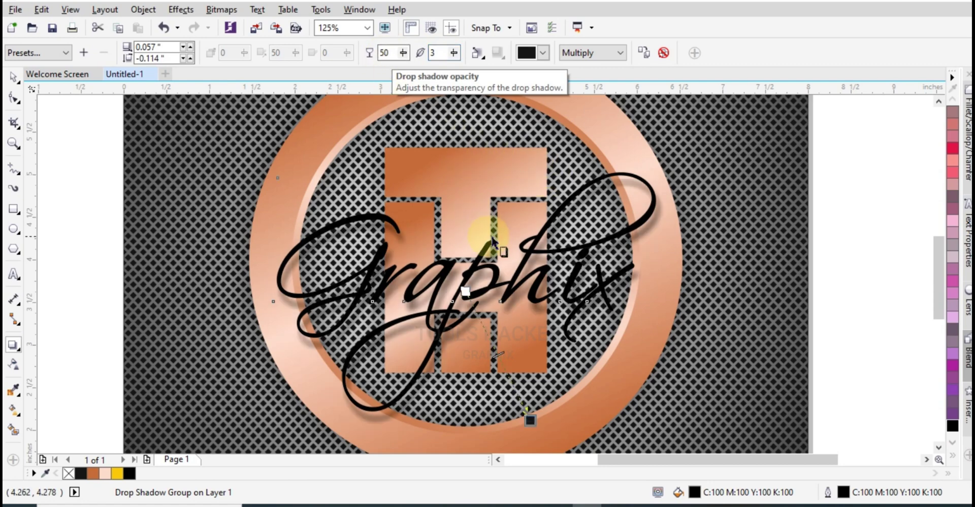
Fit the whole page in view with nothing selected and examine the logo in full-screen preview.
key("F3")
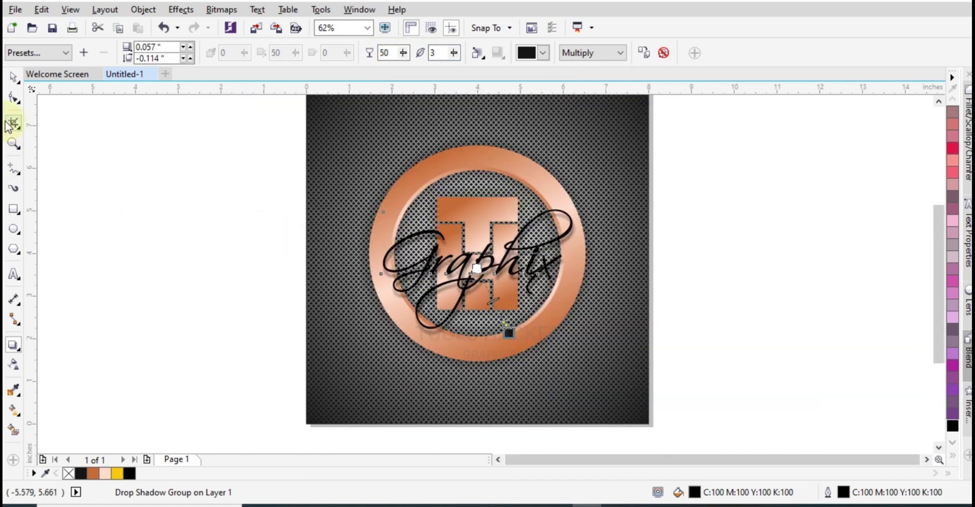
right_click(353, 212)
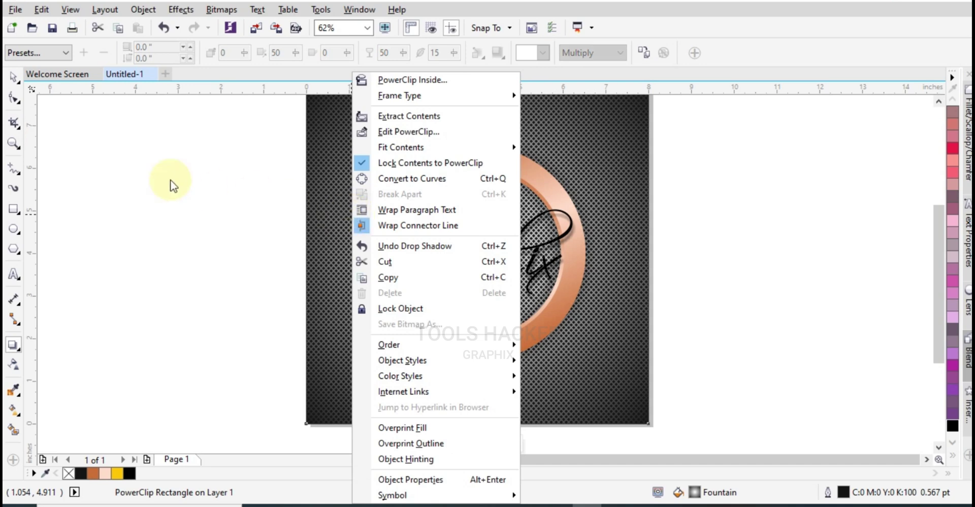
left_click(169, 183)
left_click(11, 148)
right_click(335, 185)
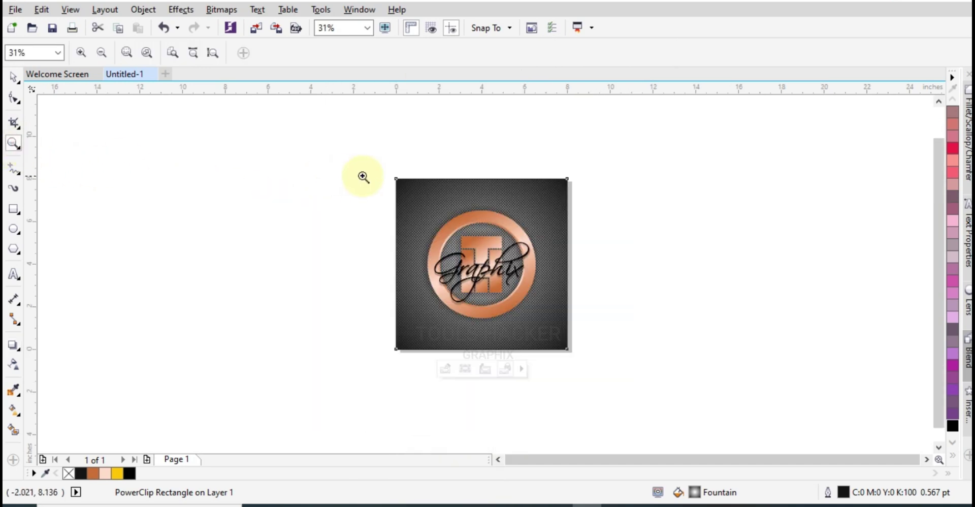
left_click_drag(393, 178, 567, 351)
left_click(17, 75)
left_click(61, 146)
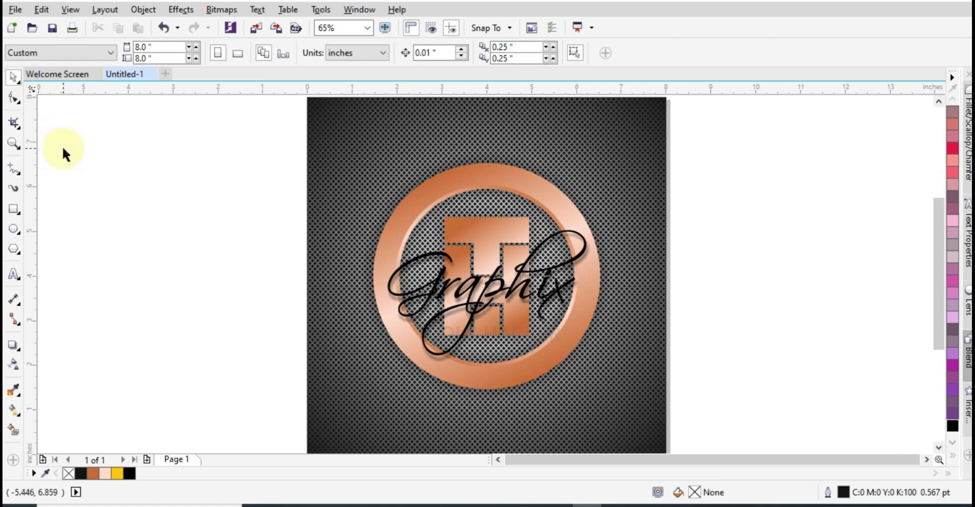
key("F9")
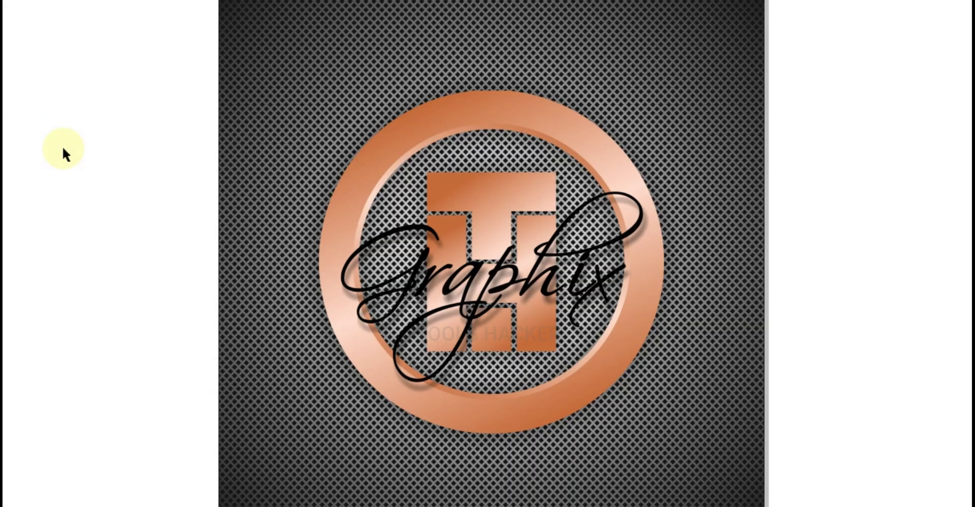